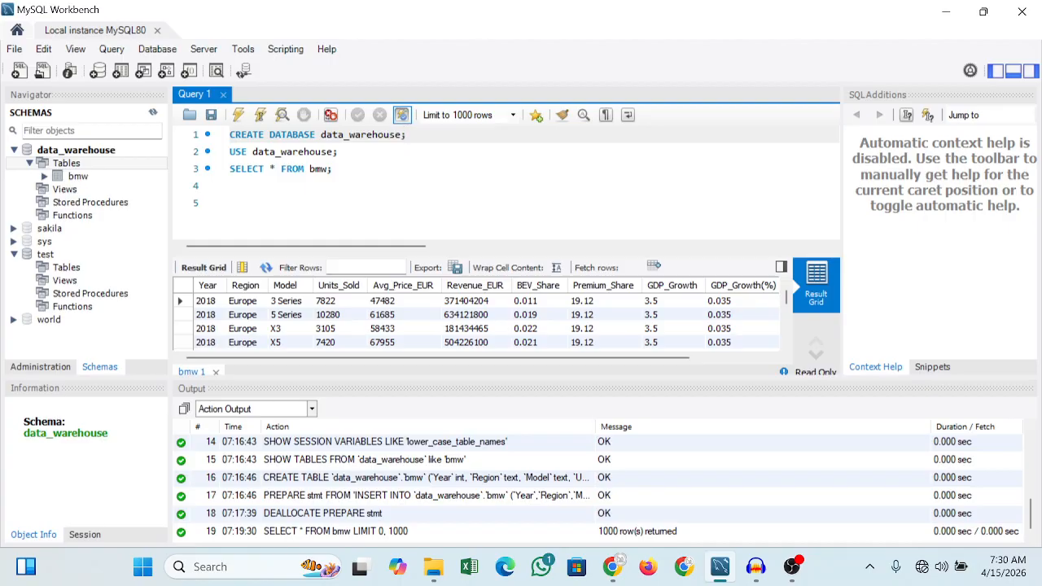
Export the bmw query results as a CSV file named bmw into the MY FILE folder in Documents
click(332, 169)
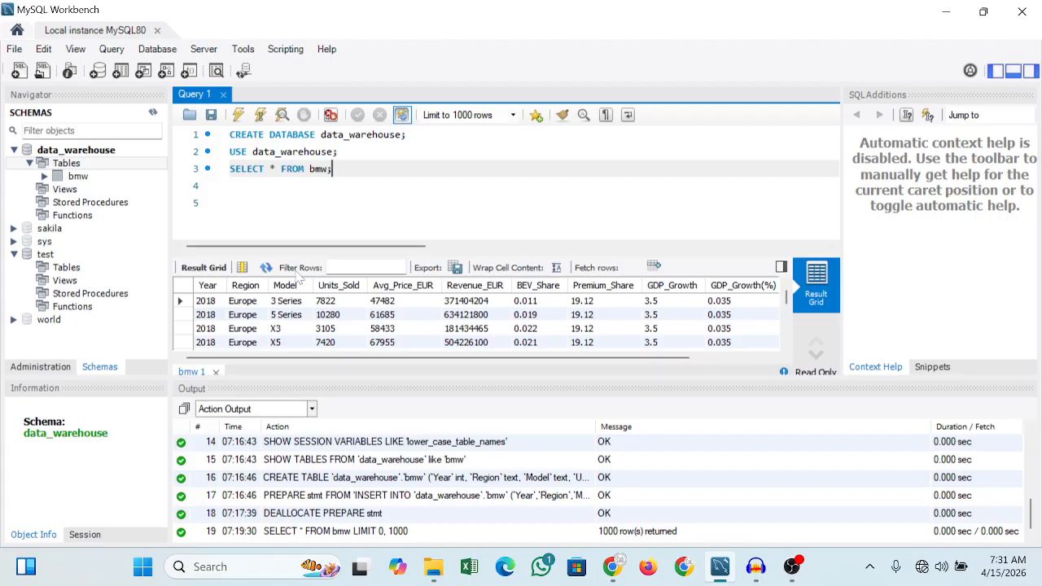
click(456, 270)
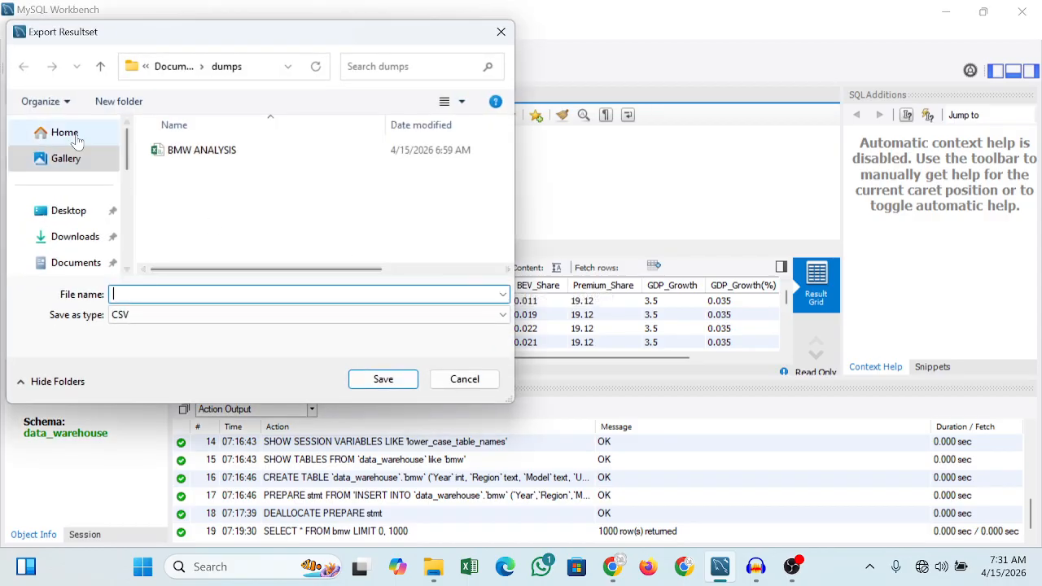
click(38, 167)
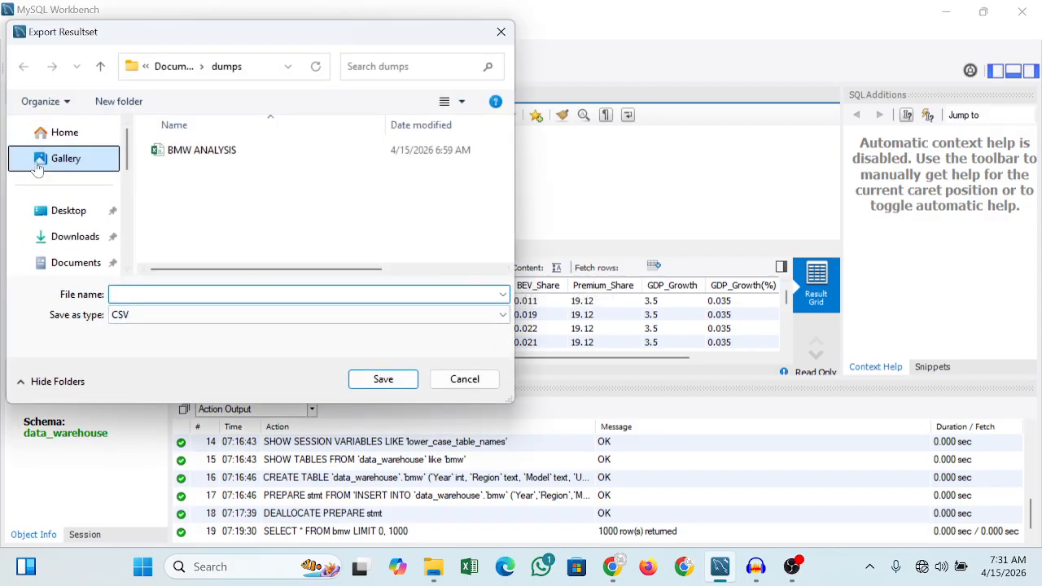
click(67, 268)
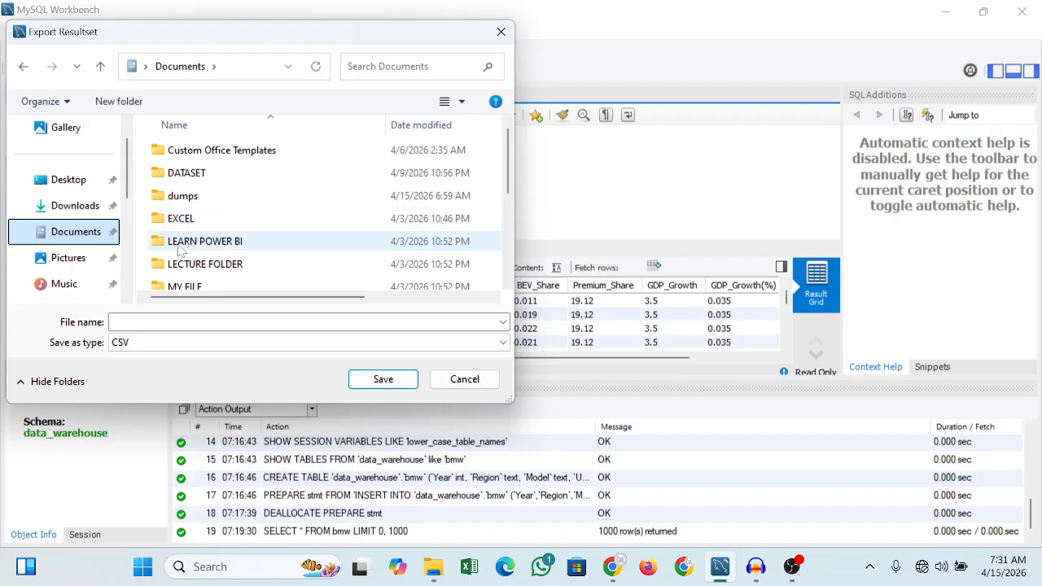
click(205, 287)
double_click(206, 284)
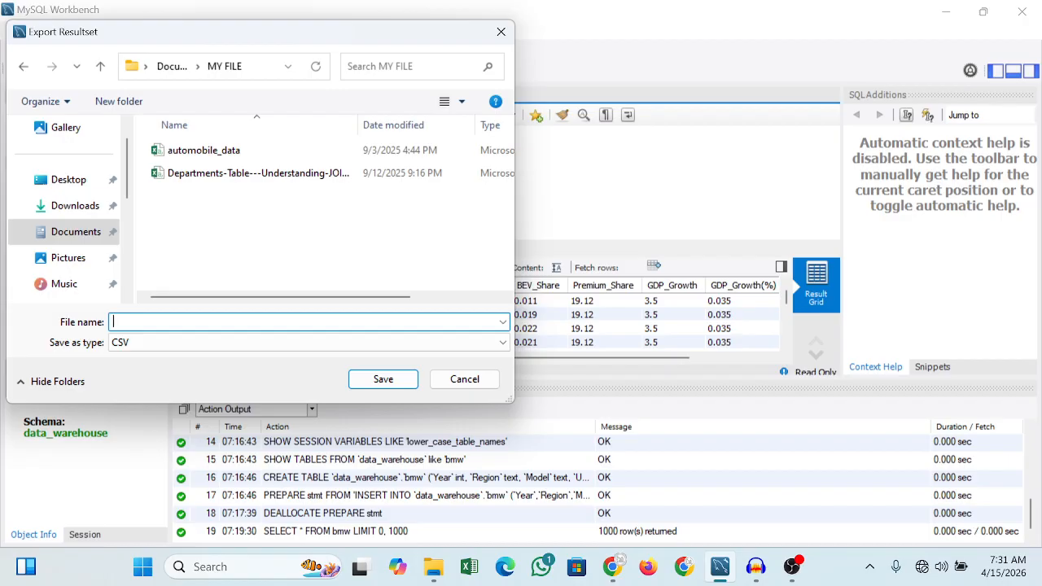
text(bmw)
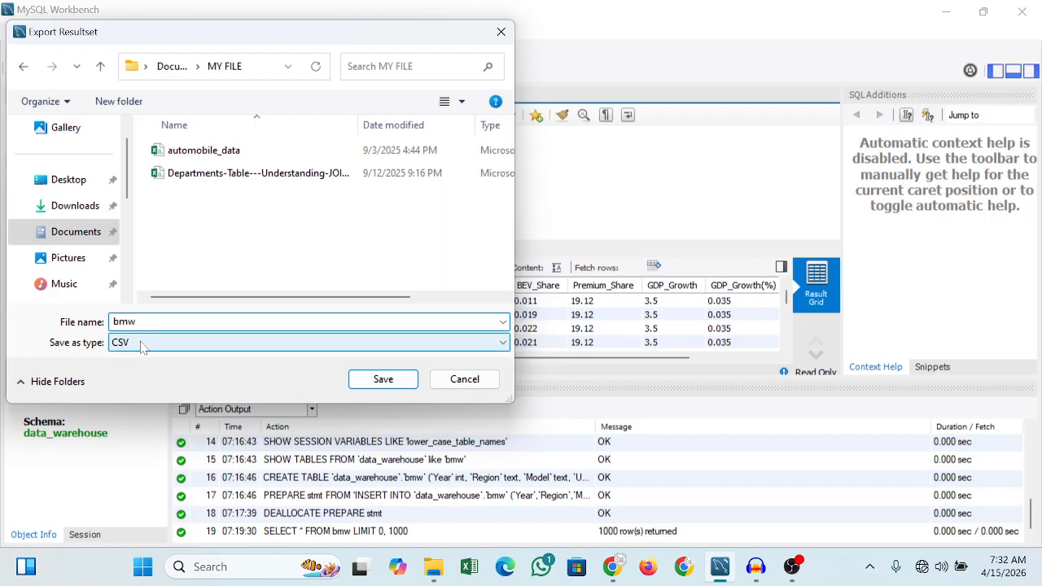
click(368, 385)
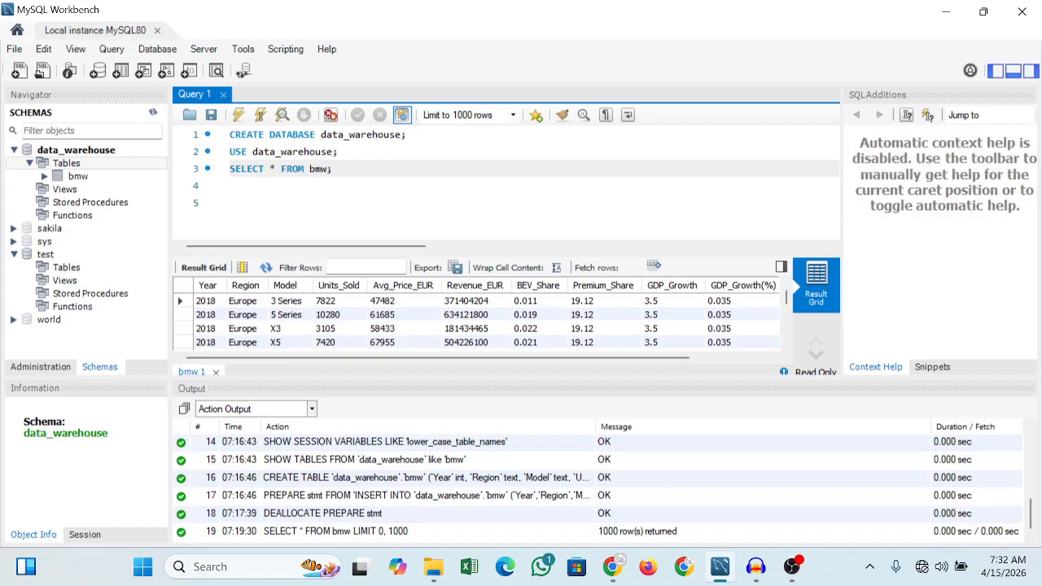
Open the exported bmw CSV file from the MY FILE folder in Excel
click(433, 566)
double_click(202, 289)
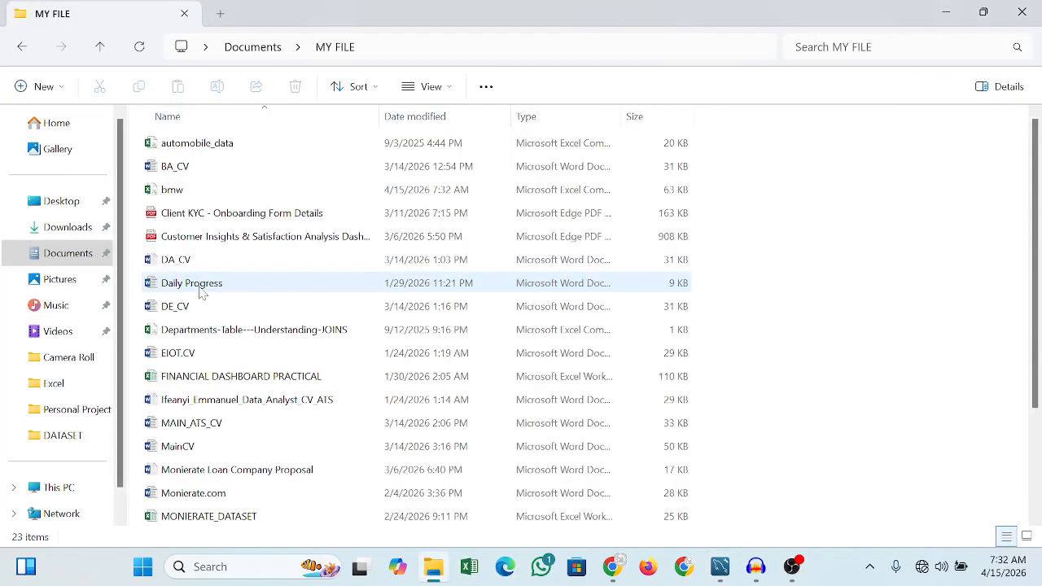
click(184, 190)
double_click(183, 191)
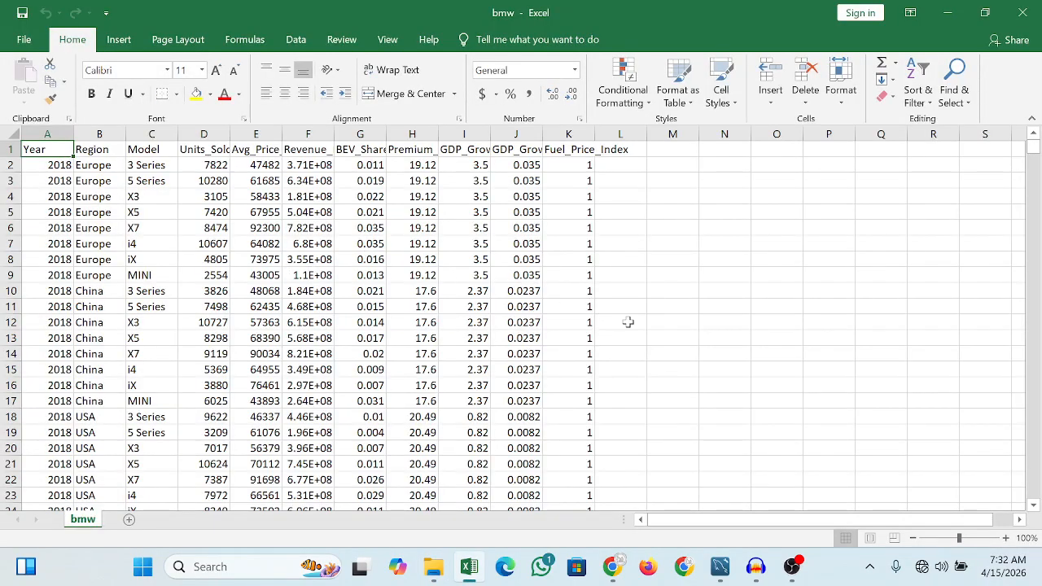
Check how far the Year column's data extends in the exported sheet and close the workbook
click(615, 292)
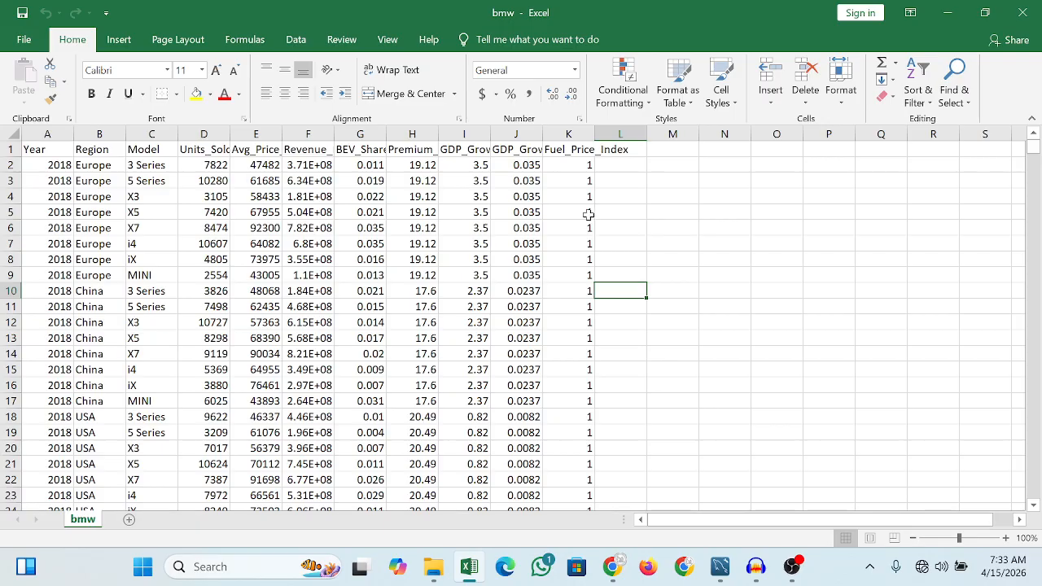
click(60, 152)
key(ctrl+Down)
key(ctrl+Up)
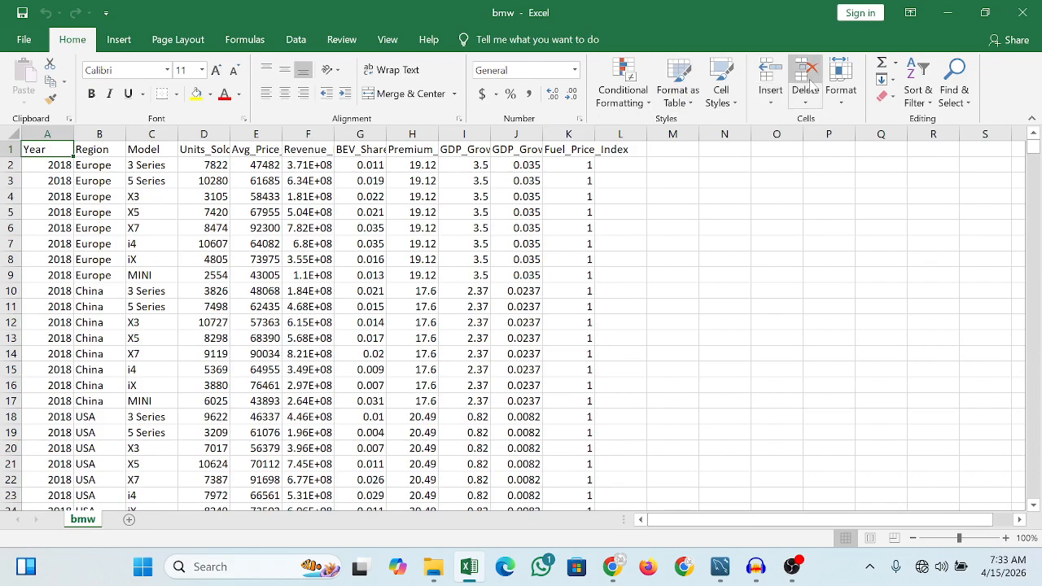
click(1023, 12)
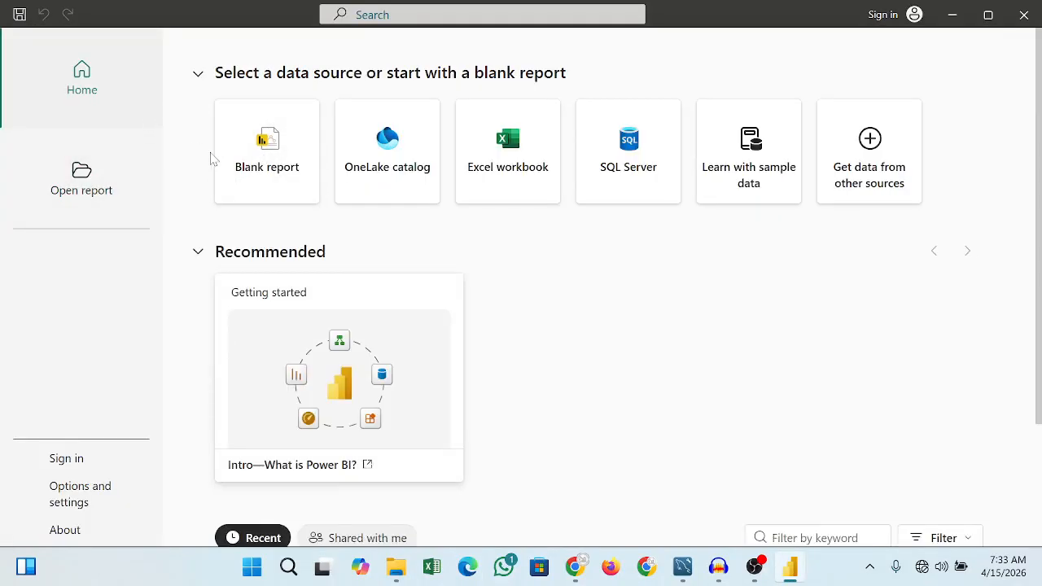
In Power BI Desktop, create a blank report and load bmw.csv from the MY FILE folder in Documents
click(276, 152)
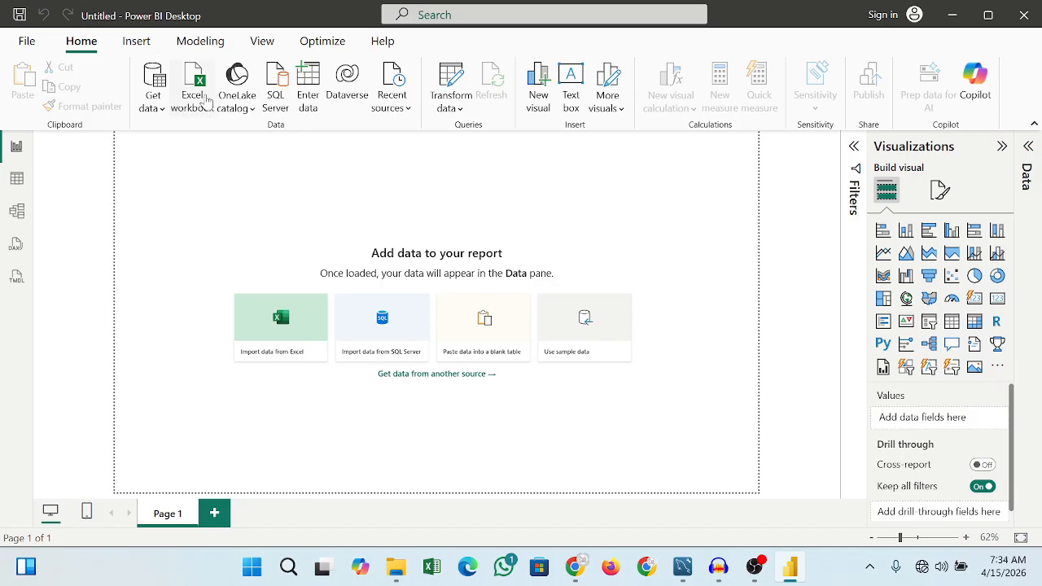
click(159, 109)
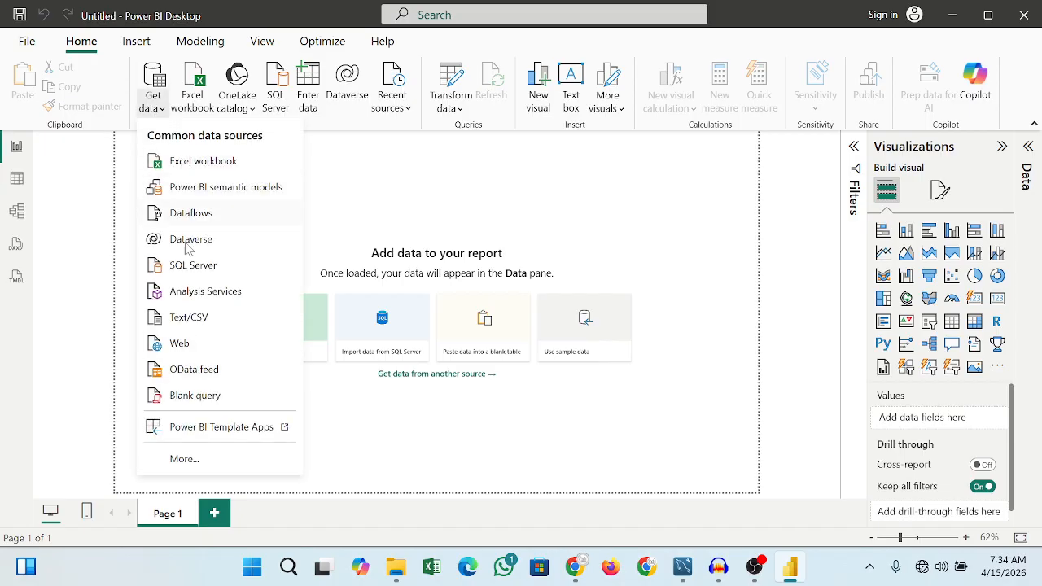
click(189, 319)
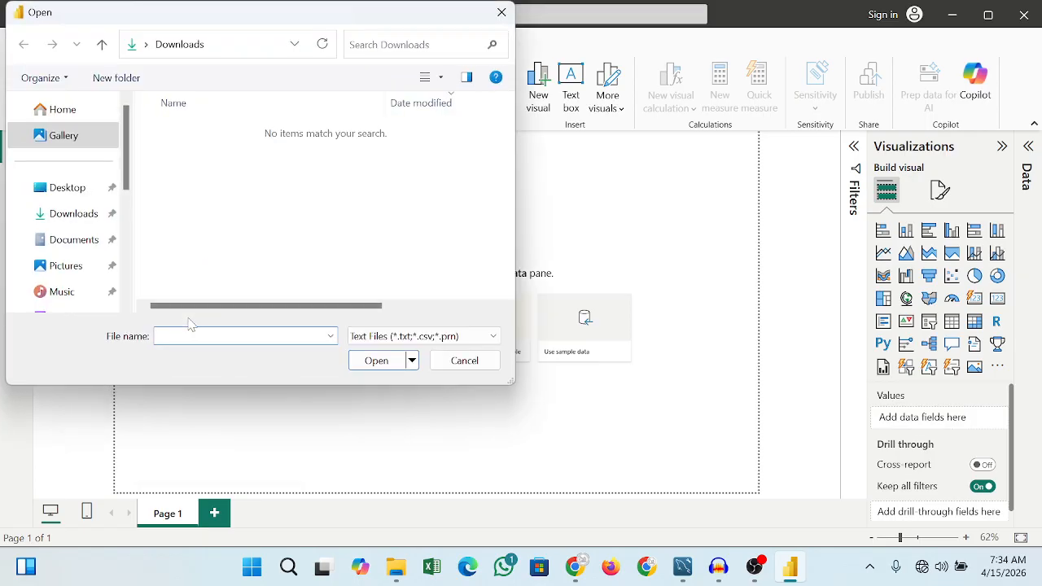
click(58, 249)
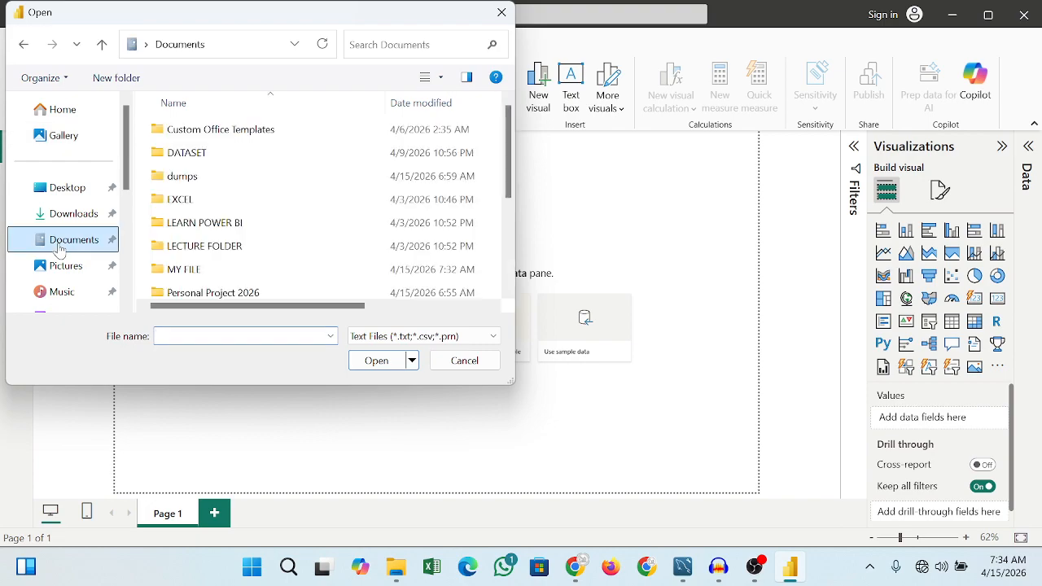
click(184, 277)
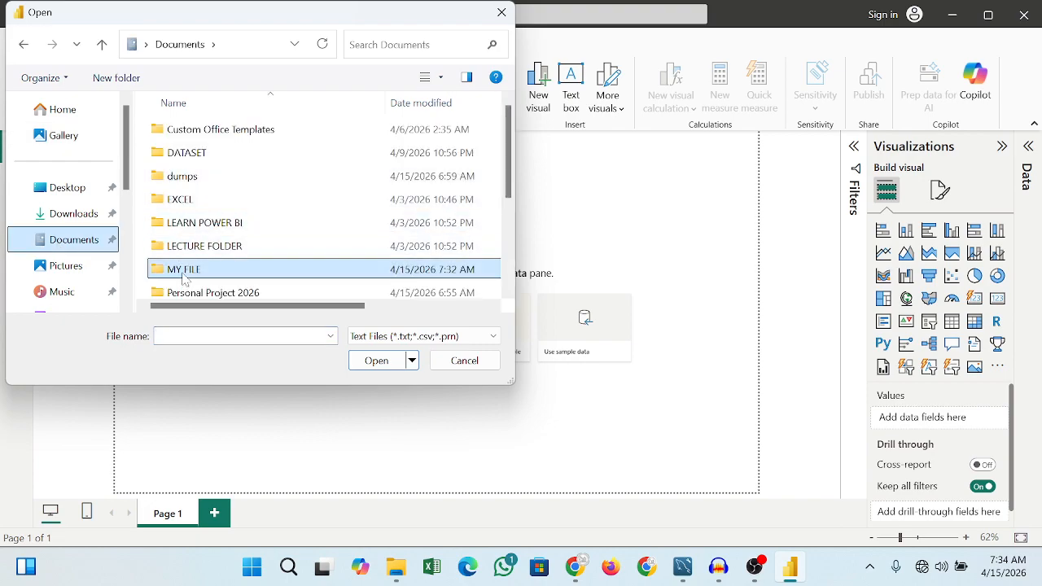
double_click(184, 277)
click(177, 155)
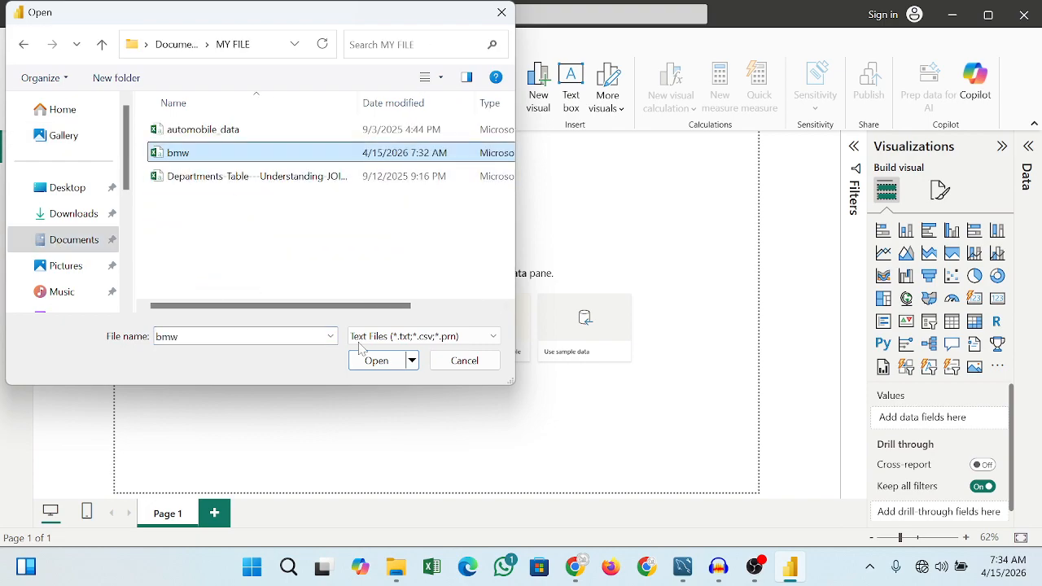
click(380, 362)
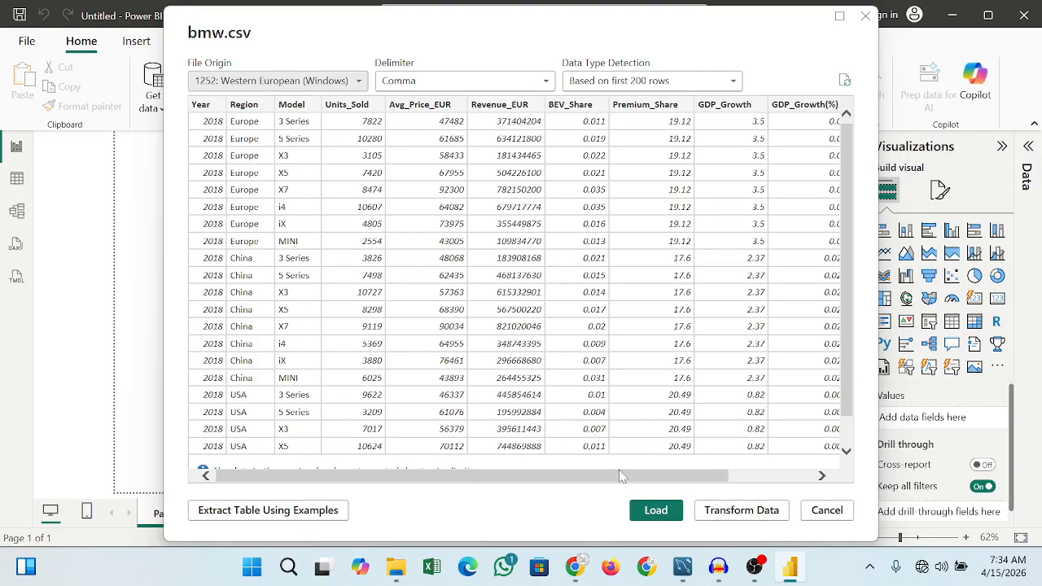
click(651, 513)
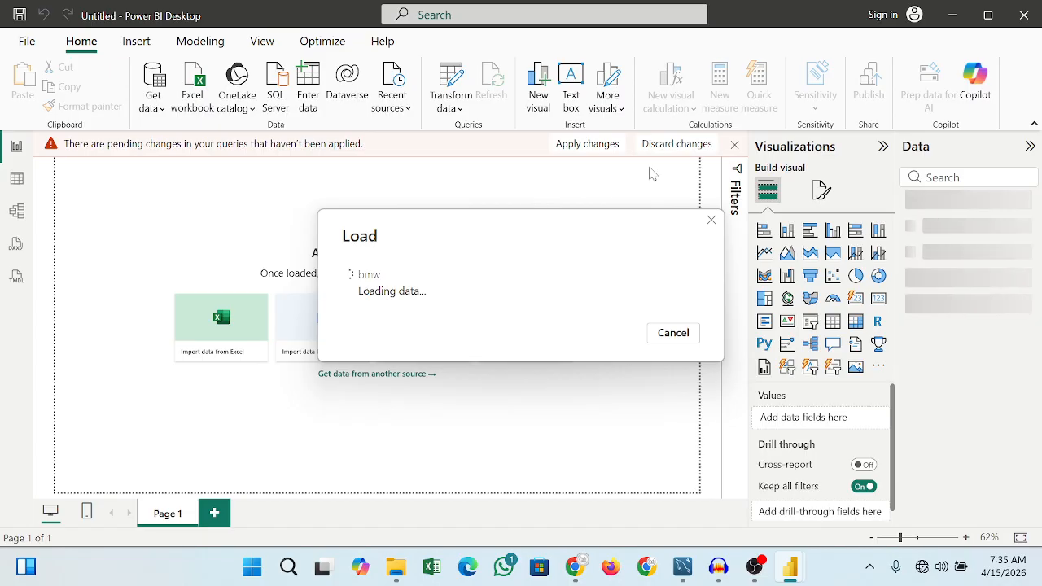
click(735, 145)
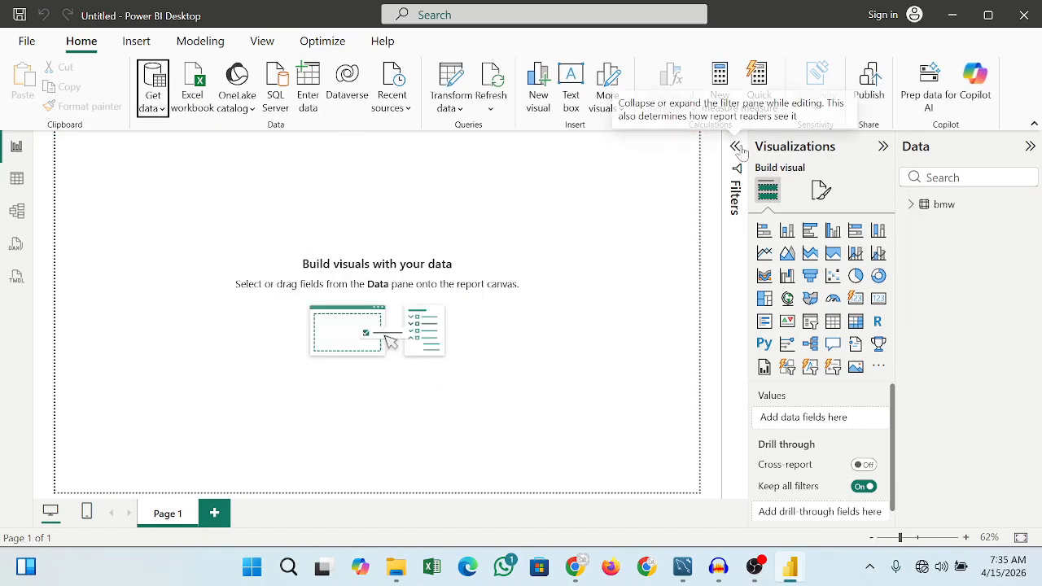
Examine the field list of the loaded bmw table and collapse it again
click(911, 205)
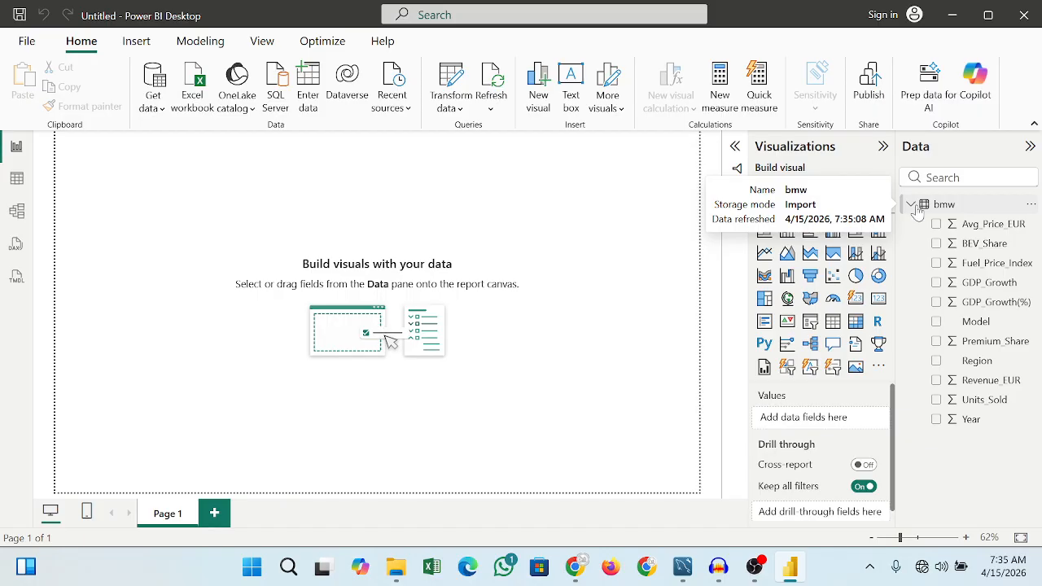
click(913, 206)
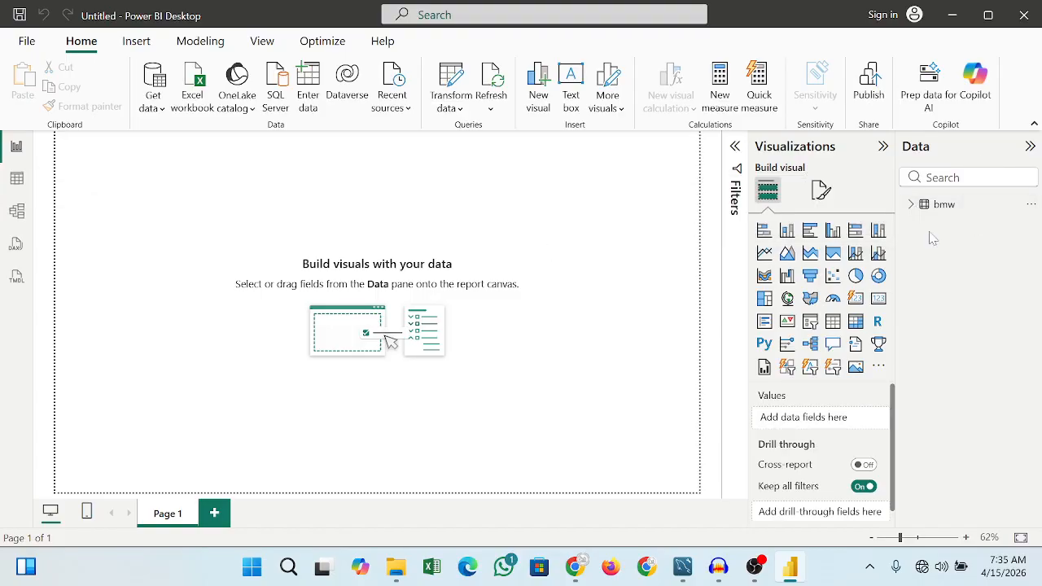
click(911, 207)
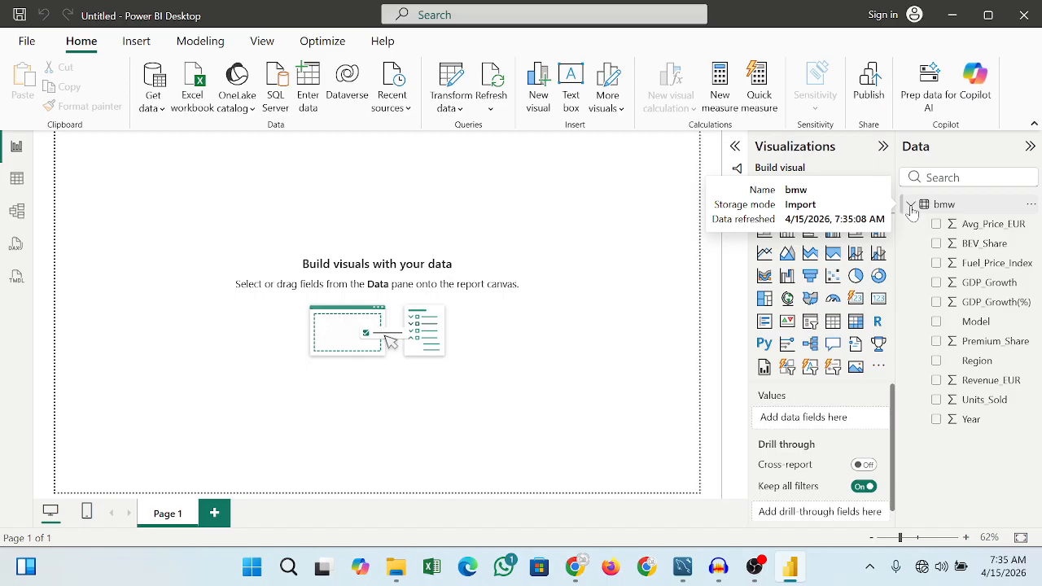
click(912, 206)
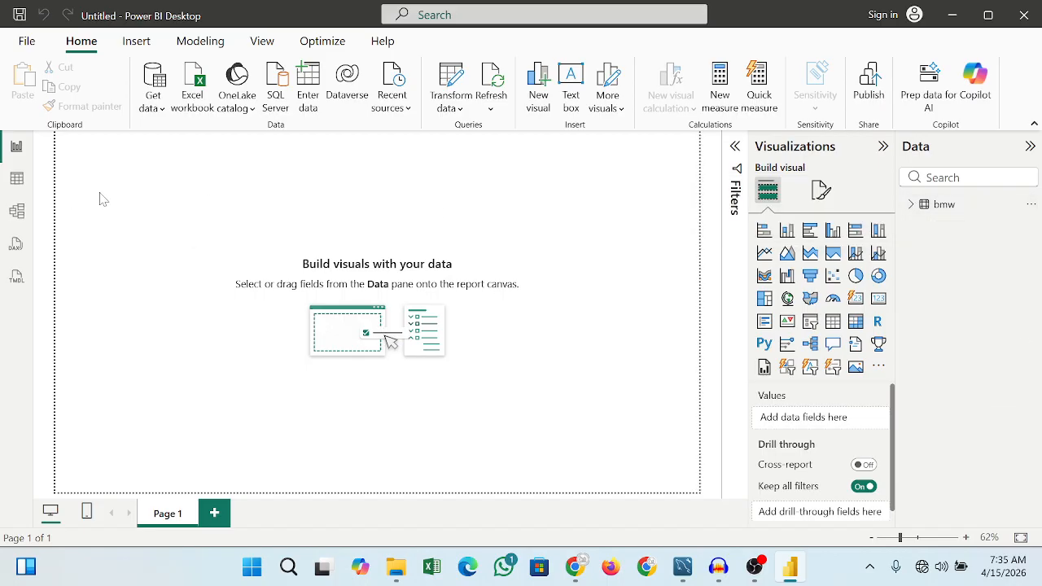
In the model view, create the measure total revenue = SUM(bmw[Revenue_EUR]) in the bmw table
click(17, 212)
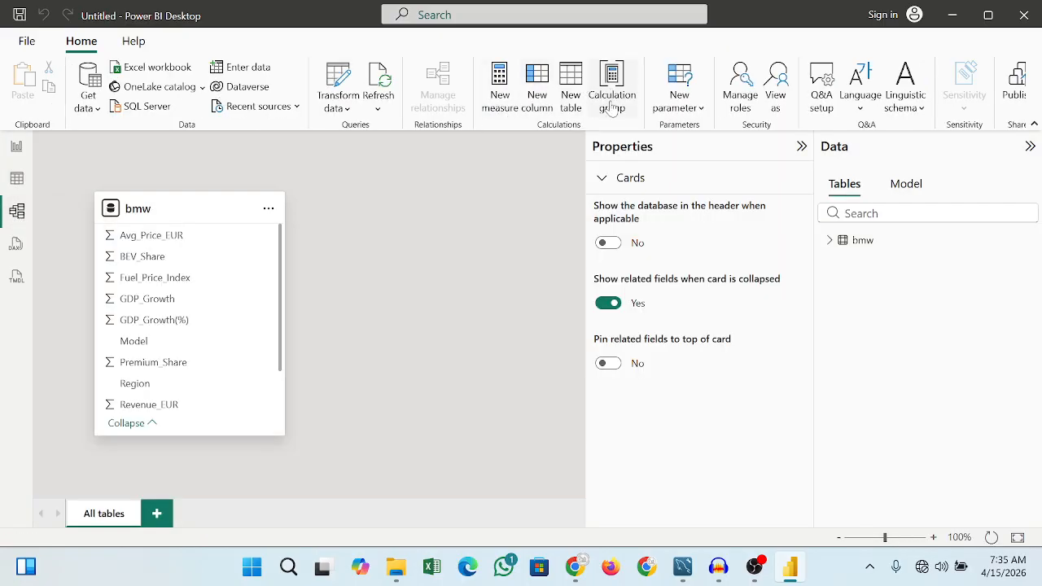
click(499, 97)
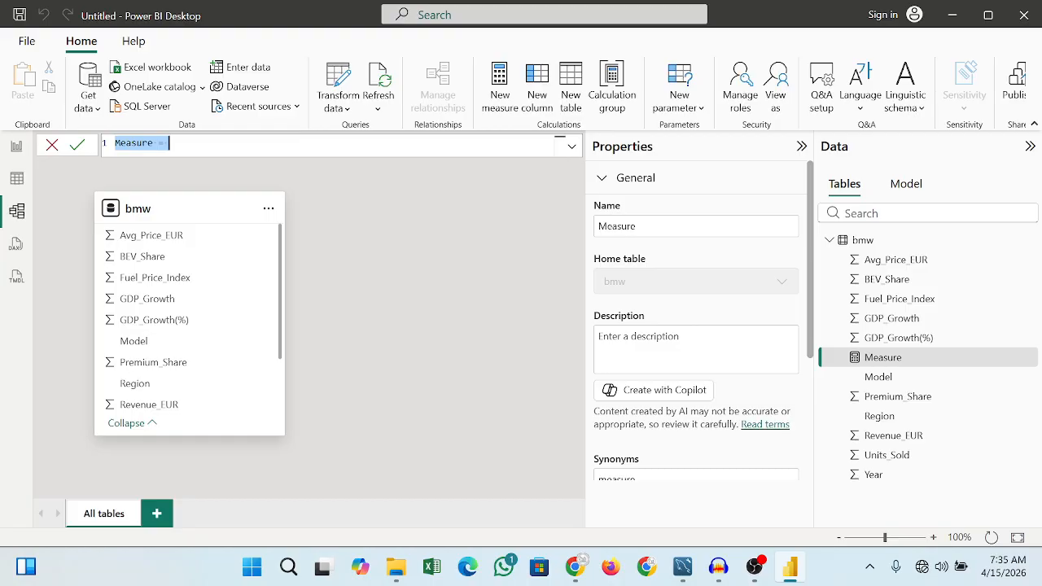
key(BackSpace)
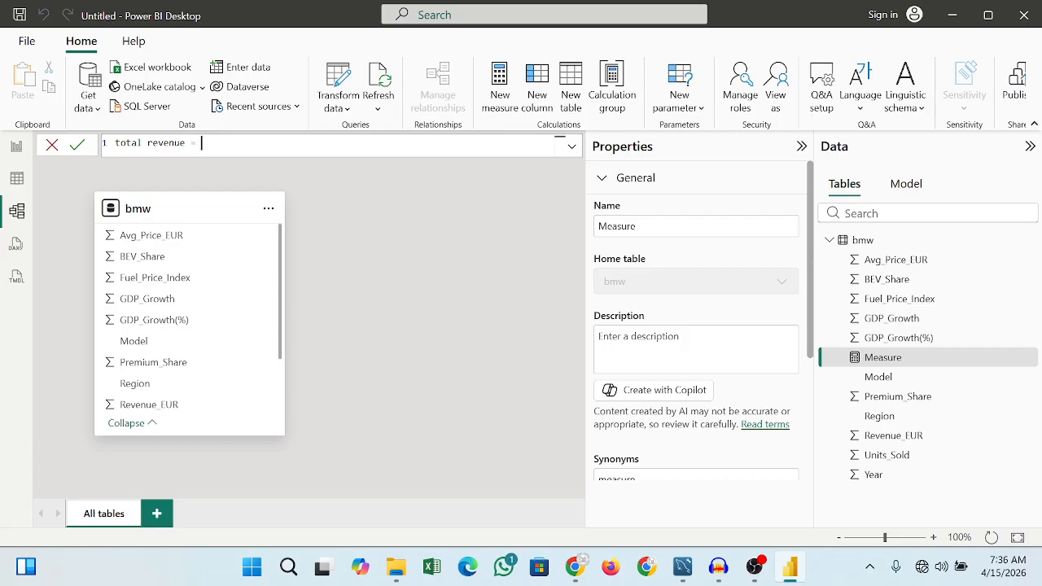
text(SUM)
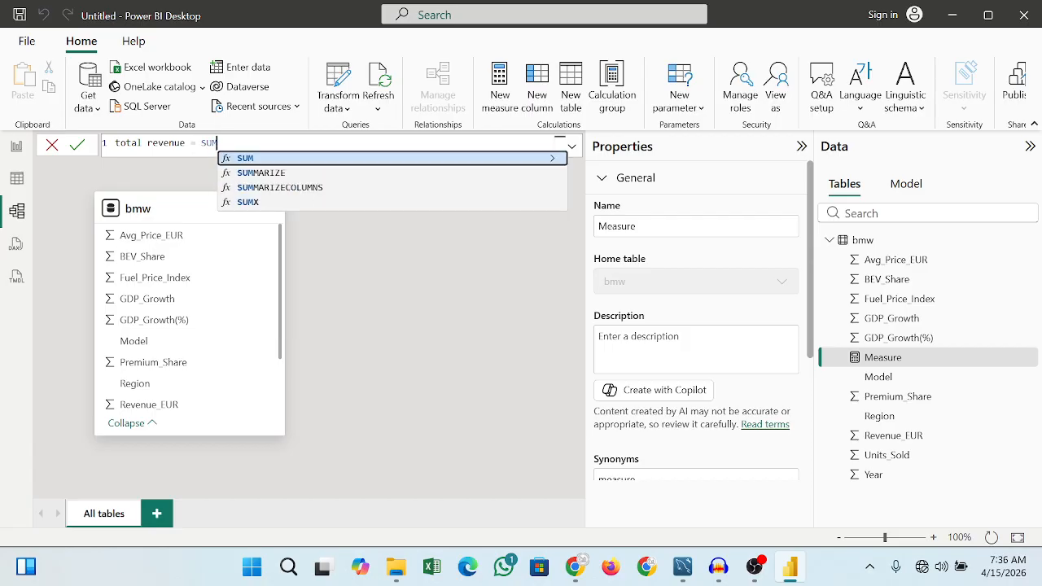
text(()
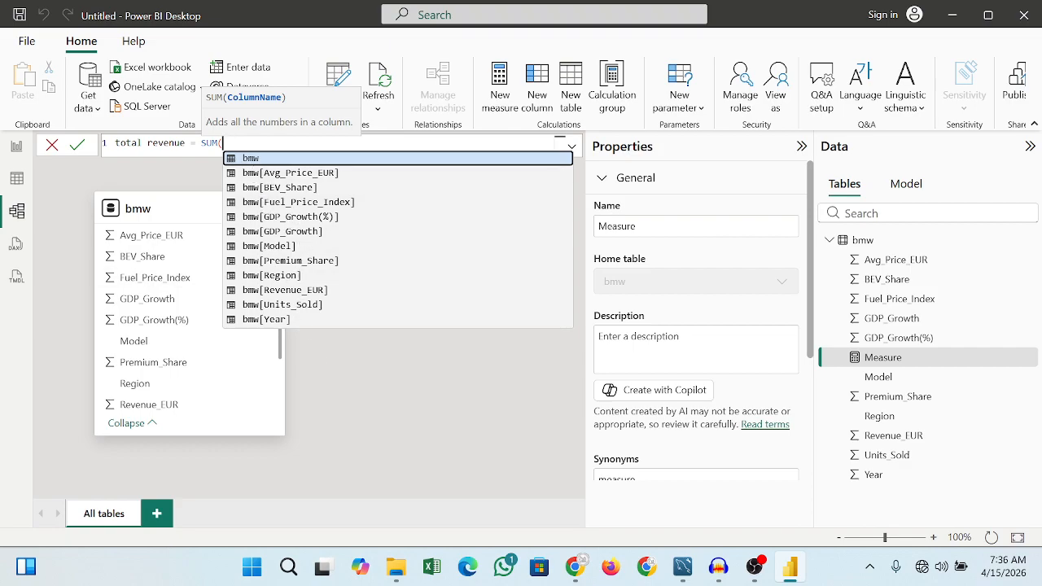
click(270, 291)
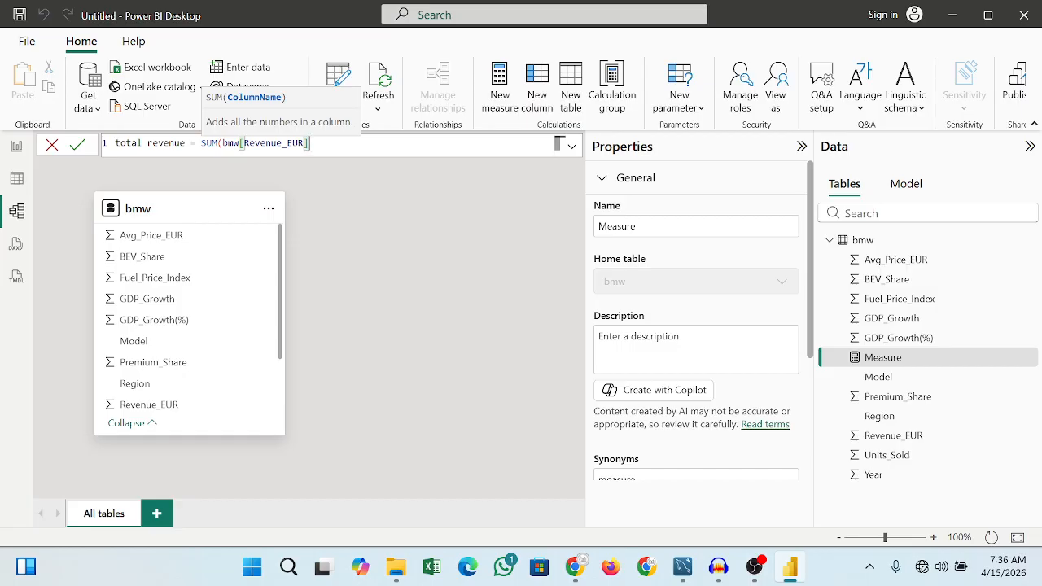
text())
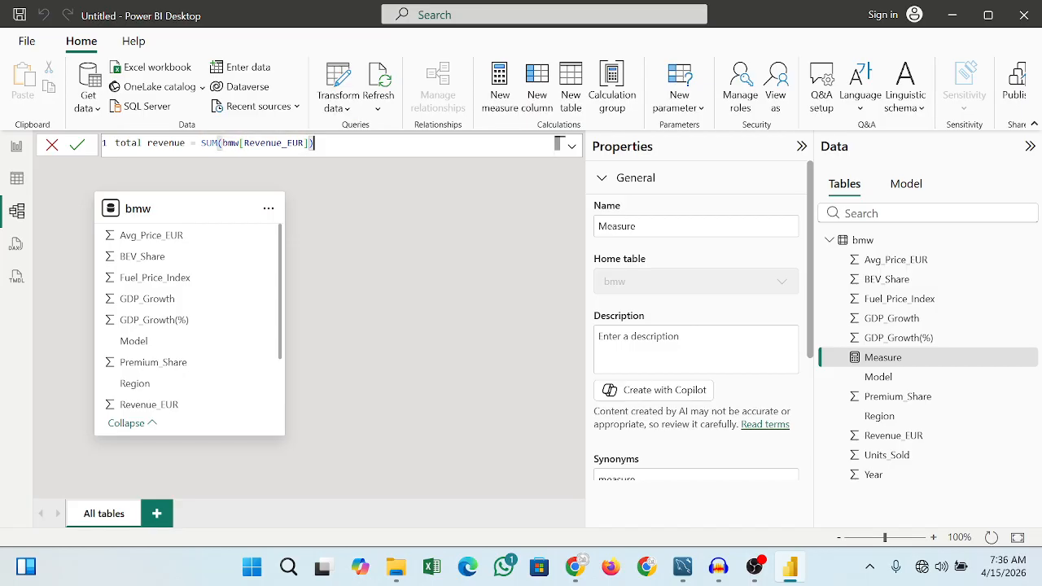
click(78, 147)
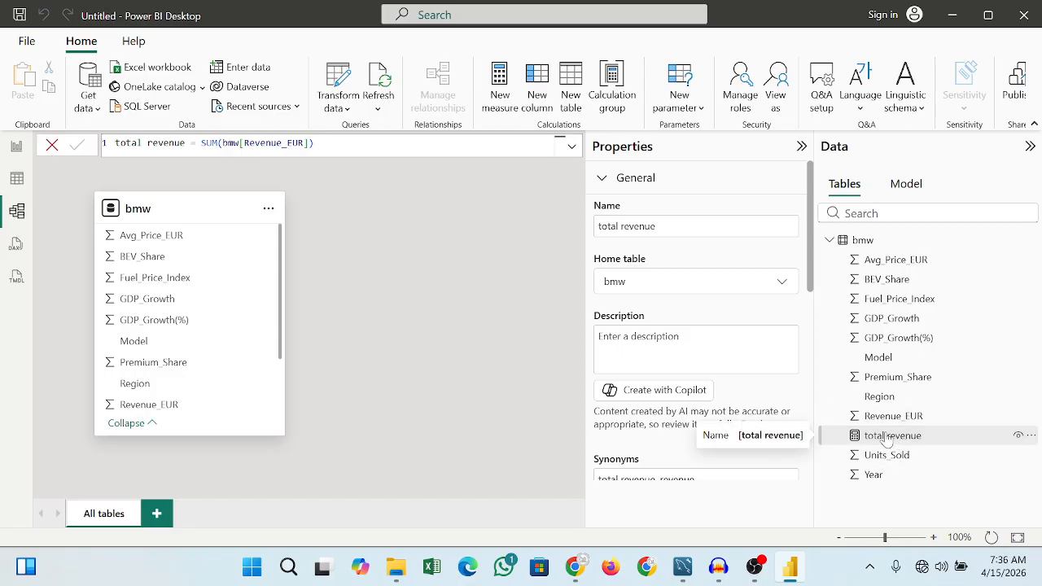
click(913, 437)
click(52, 149)
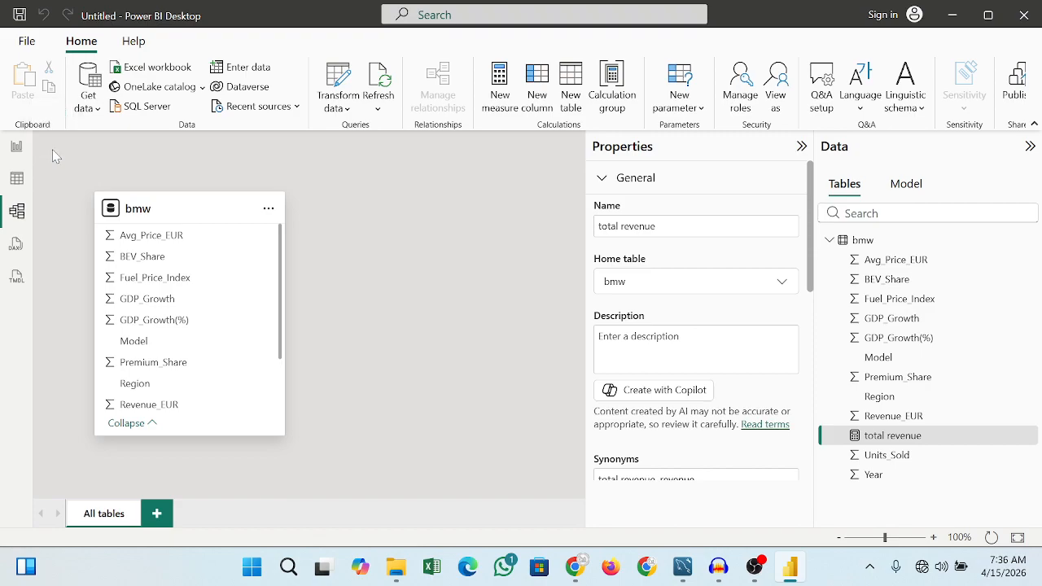
Create the measure total units sold = SUM(bmw[Units_Sold]) in the bmw table
click(502, 108)
key(BackSpace)
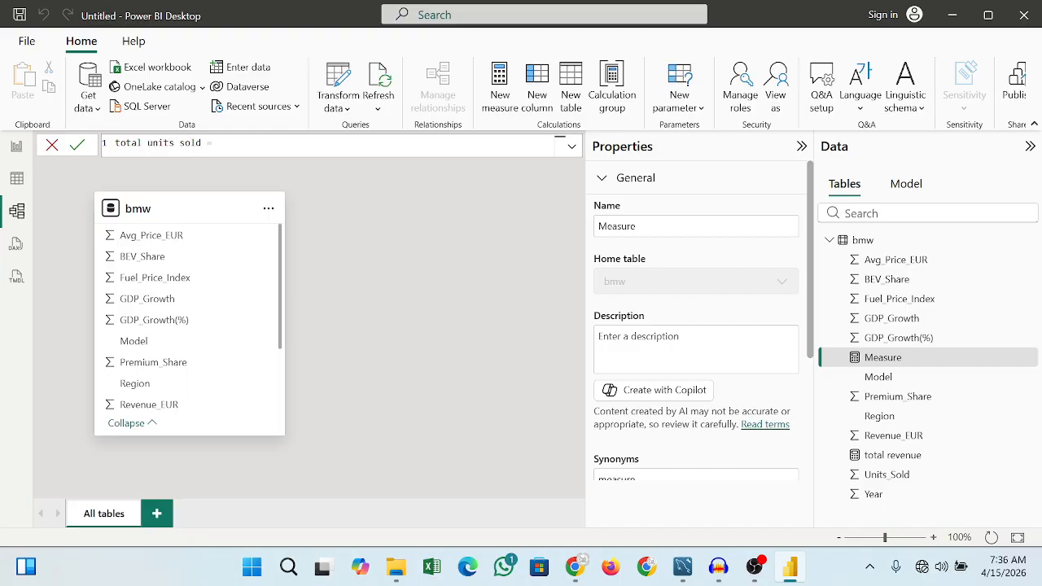
text(su)
key(BackSpace)
key(BackSpace)
text(SUM()
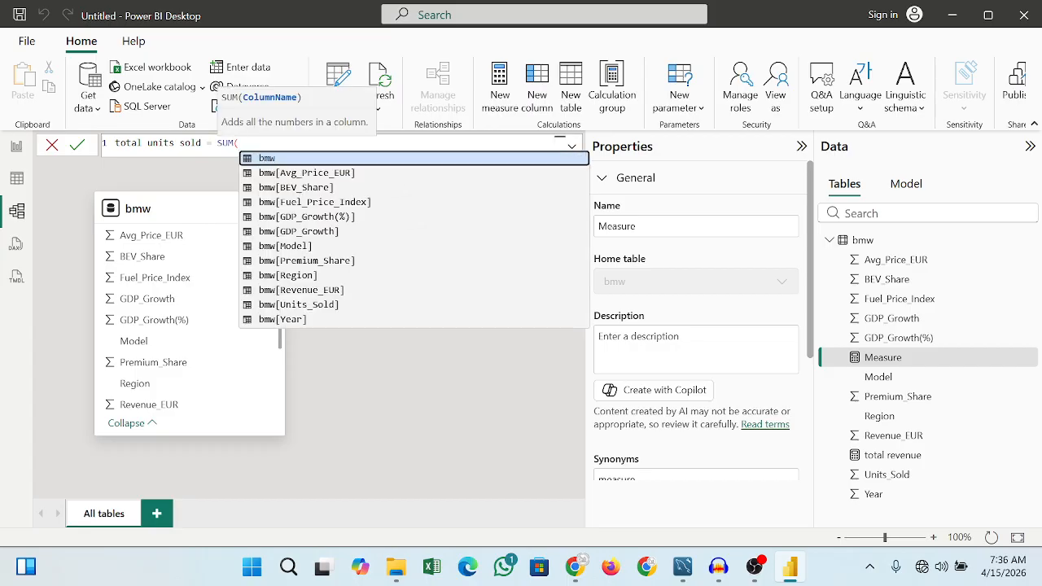
click(297, 304)
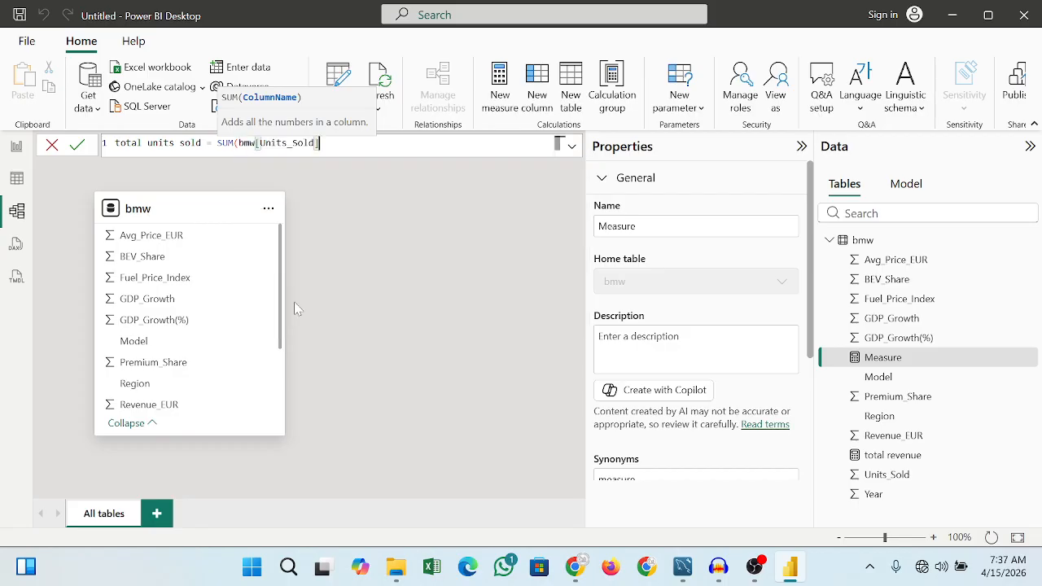
text())
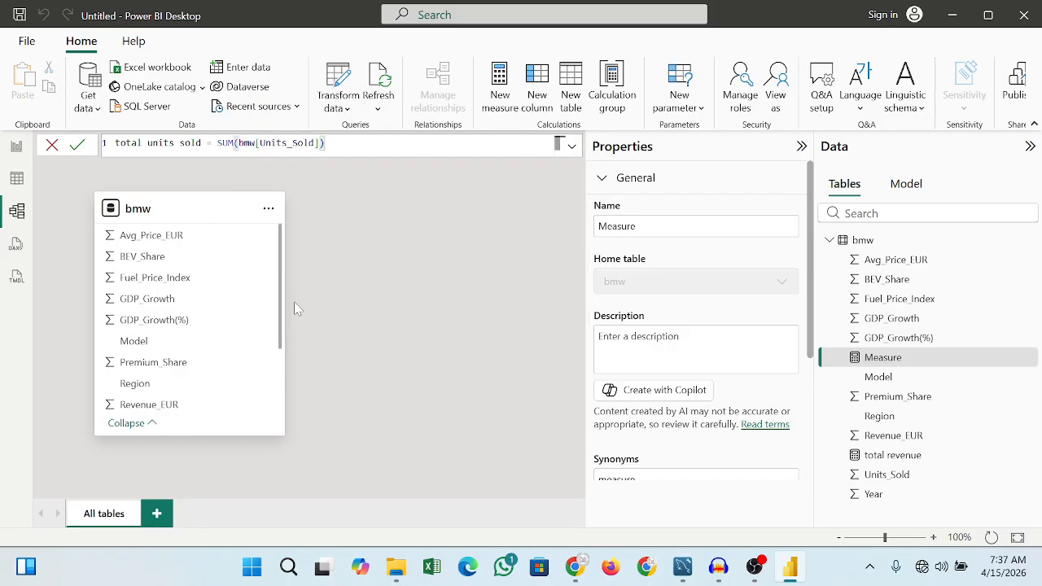
click(78, 145)
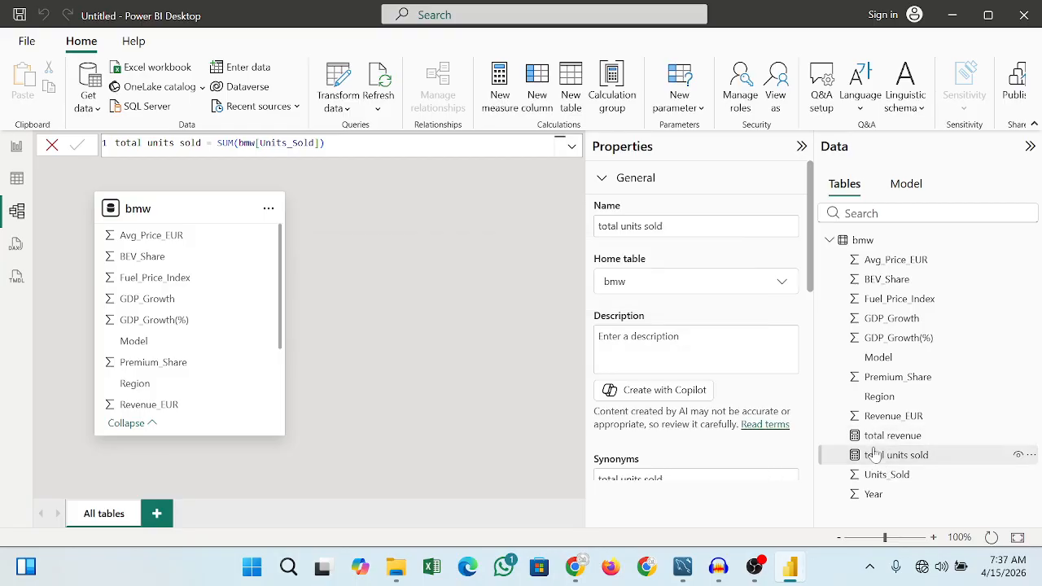
In the report view, add a card showing the total revenue measure, reduce its height and place it in the page's upper-left corner
click(16, 150)
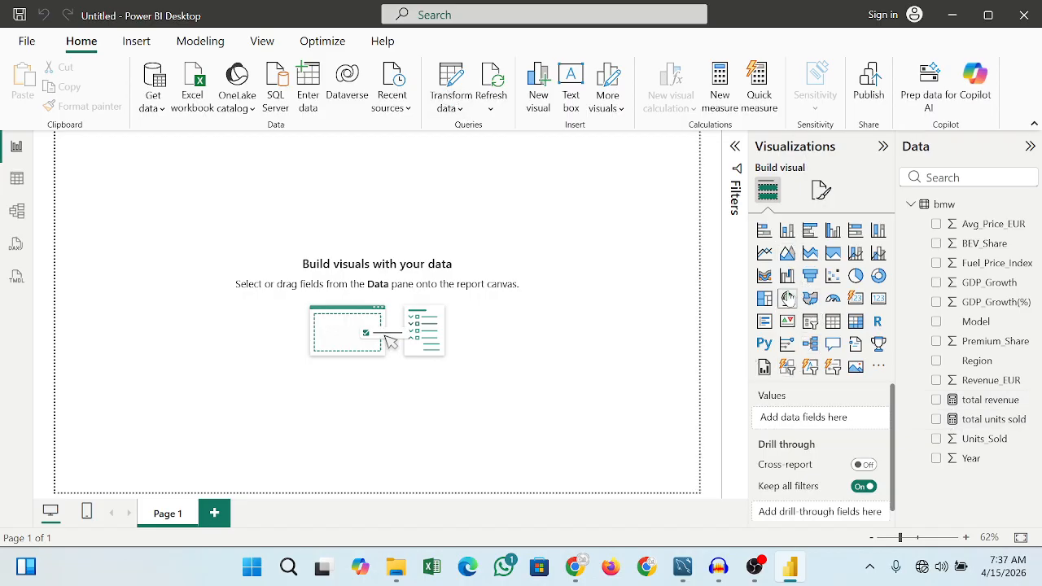
click(879, 300)
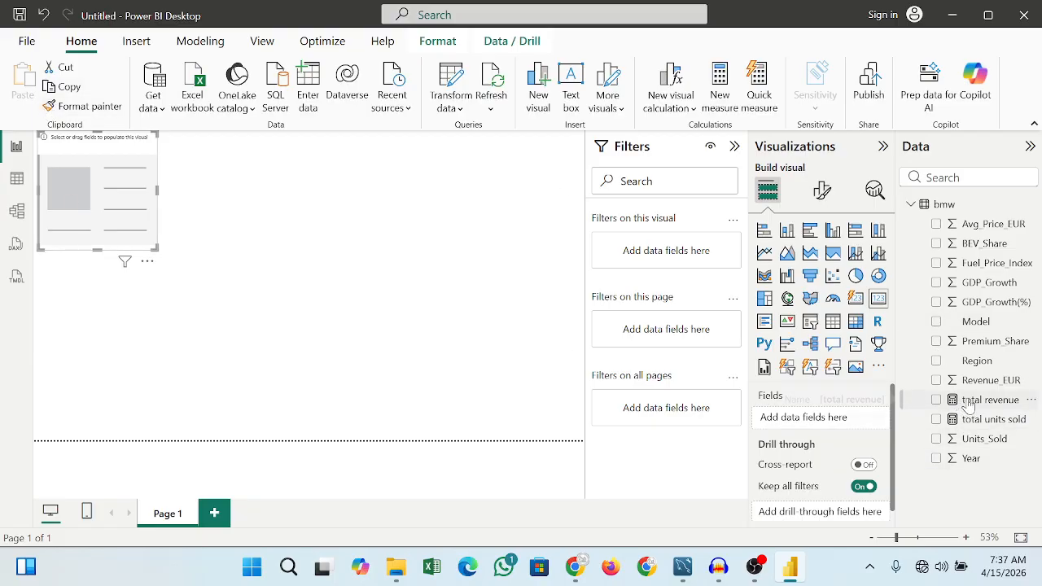
drag(971, 405, 810, 425)
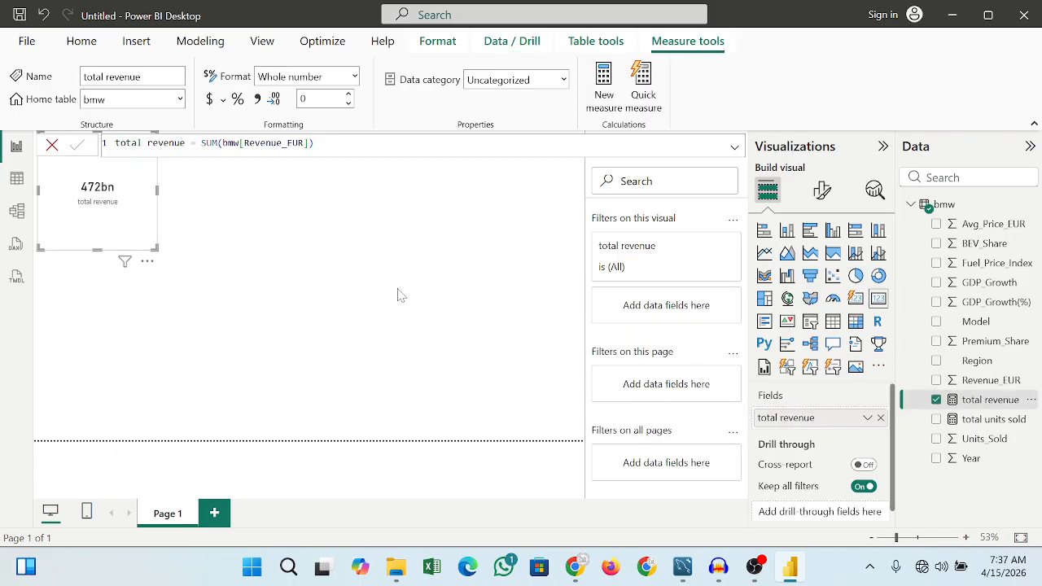
drag(97, 249, 101, 219)
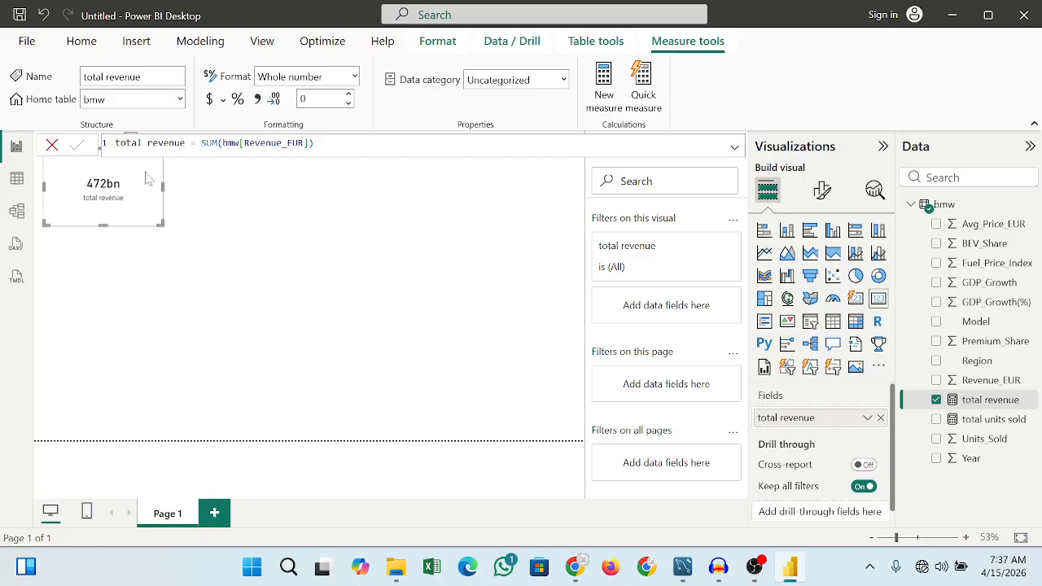
click(193, 212)
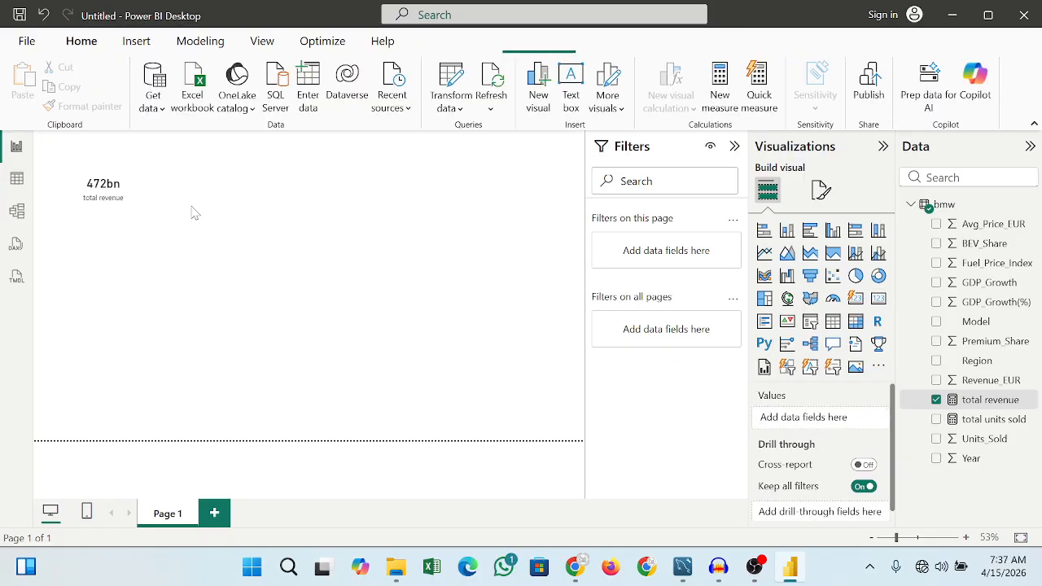
click(135, 216)
click(245, 203)
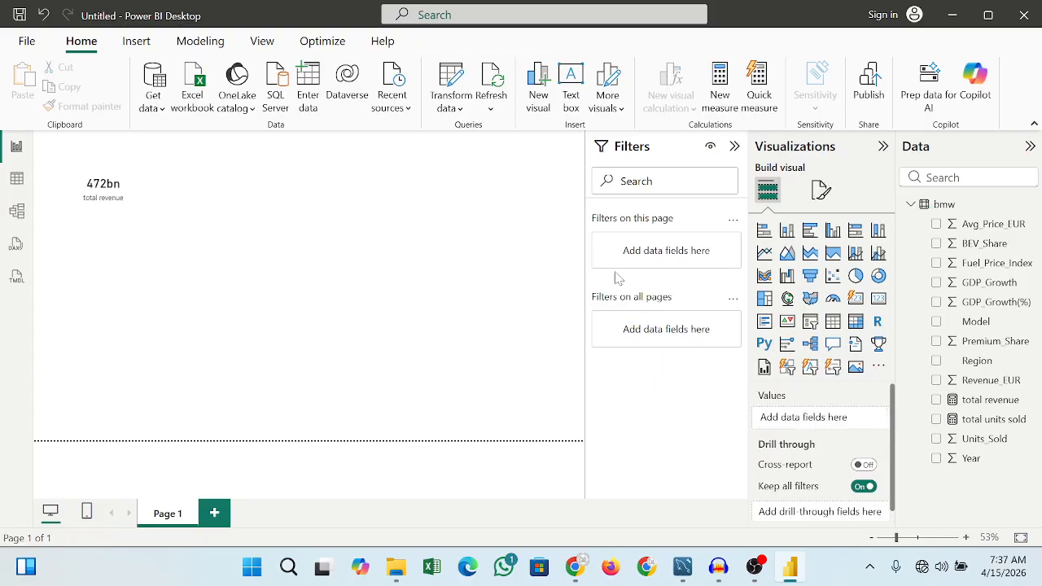
Add a second card showing total units sold, reduce its height and align it beside the total revenue card
click(881, 300)
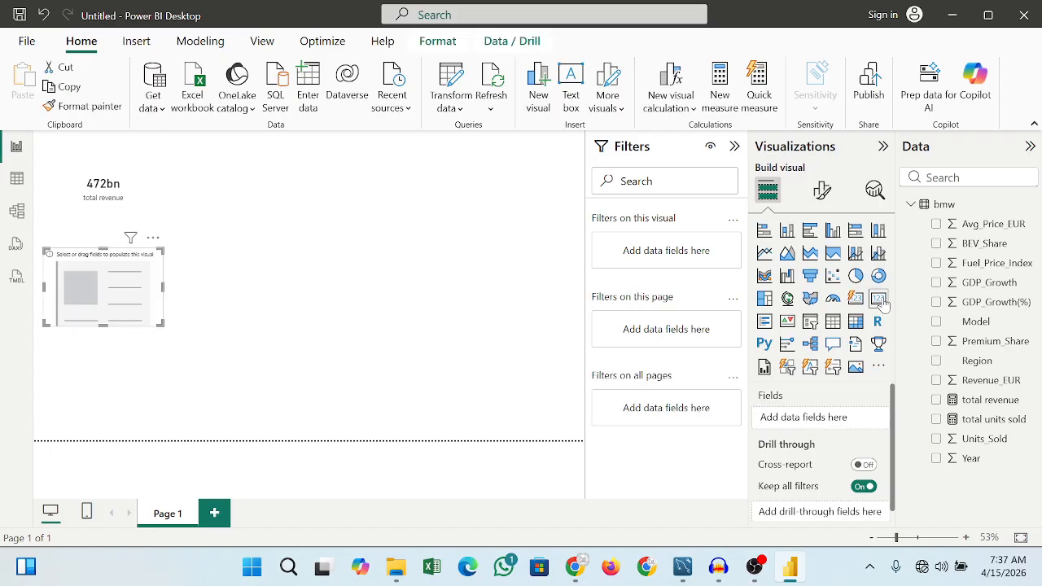
drag(107, 286, 245, 200)
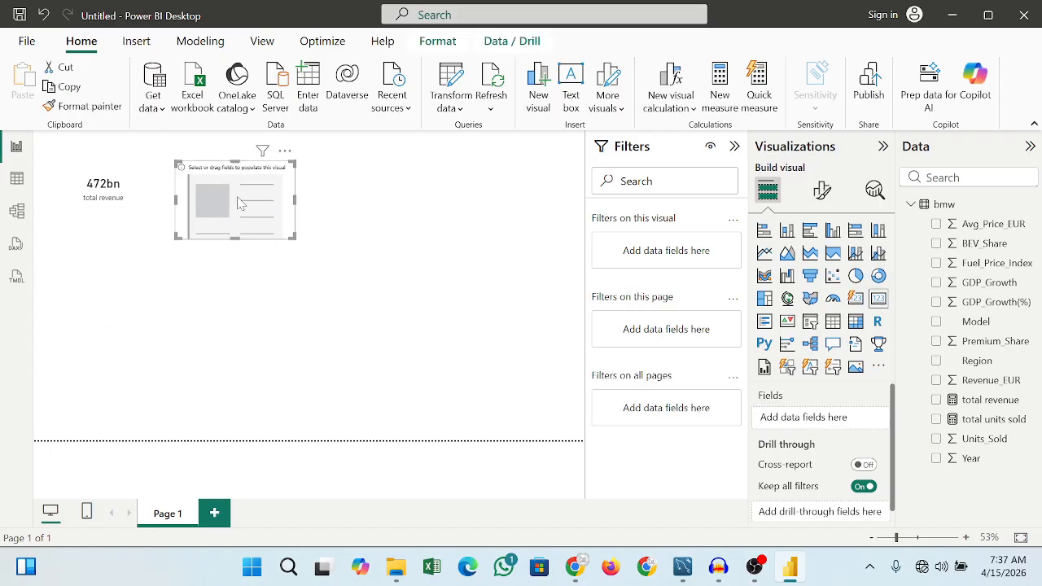
drag(985, 427, 817, 415)
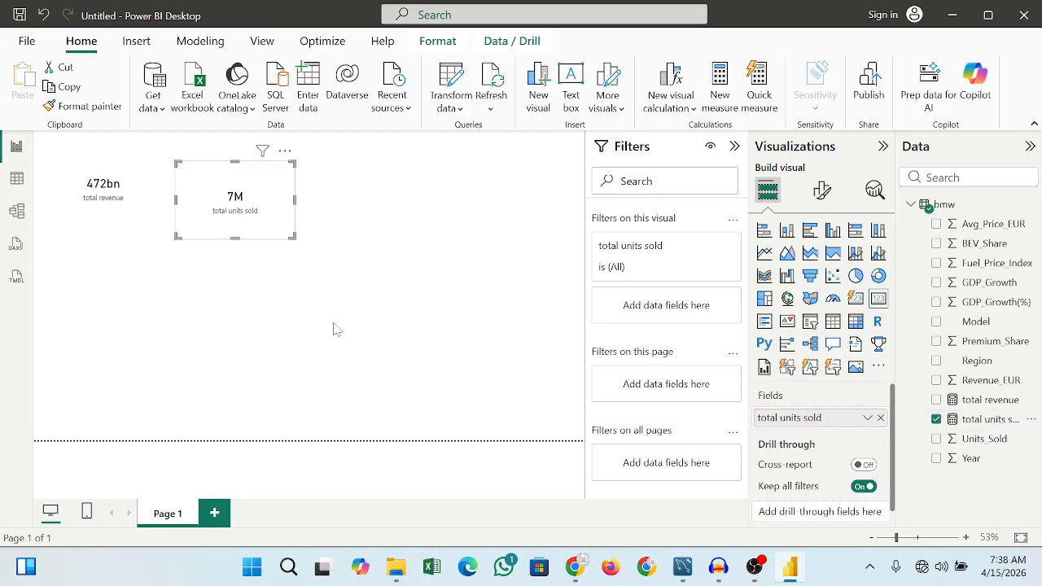
drag(235, 237, 237, 227)
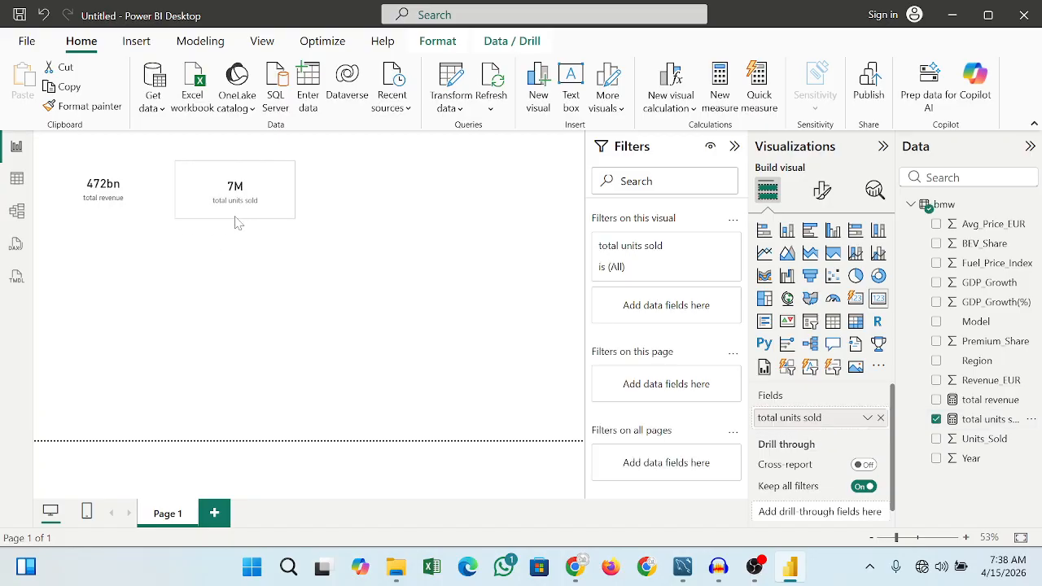
drag(201, 187, 195, 177)
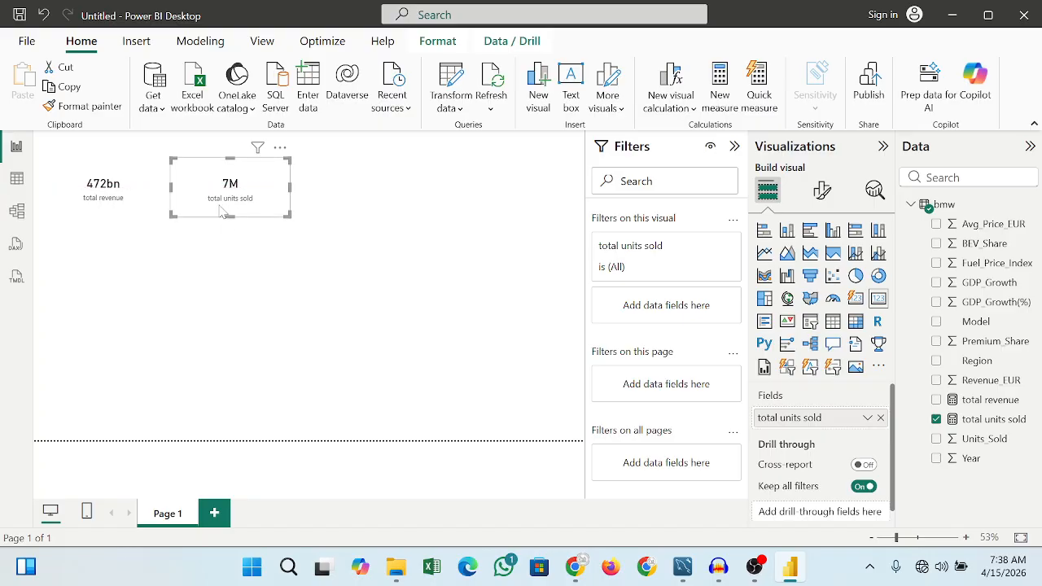
click(355, 224)
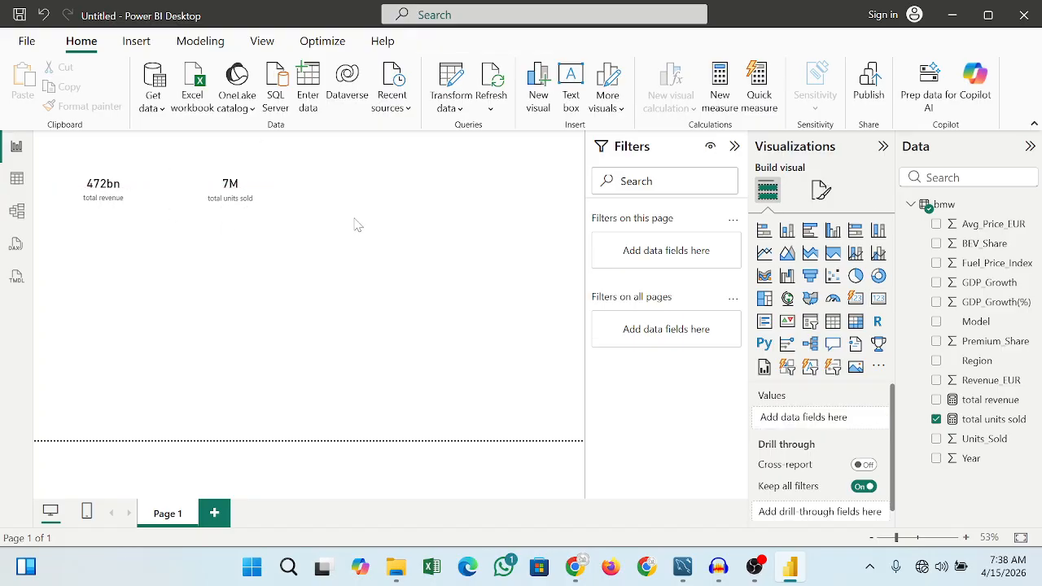
Make the total revenue and total units sold cards more compact and move them closer together in one row
click(111, 217)
drag(104, 227, 103, 201)
drag(240, 175, 201, 173)
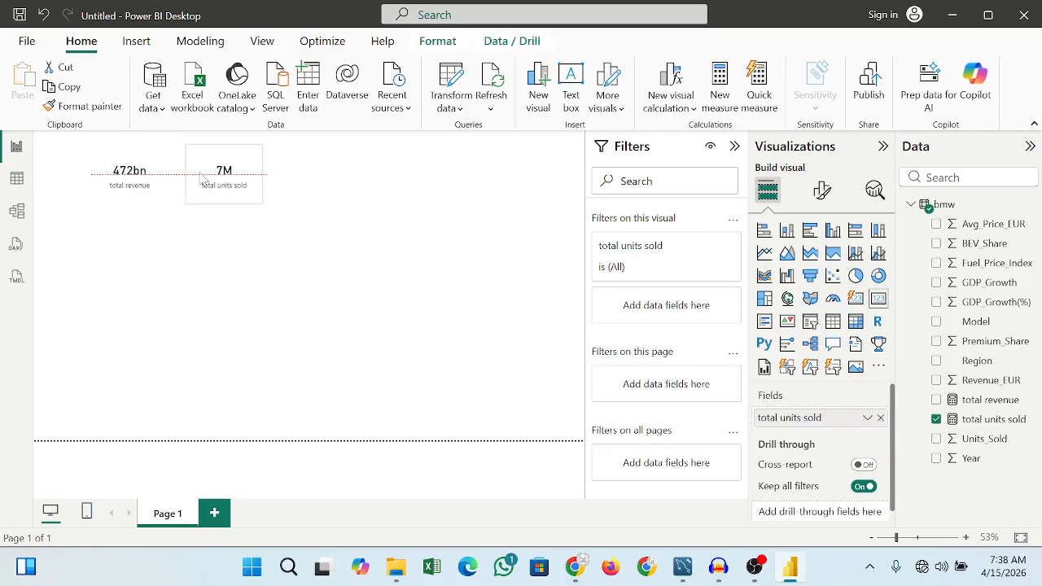
click(241, 258)
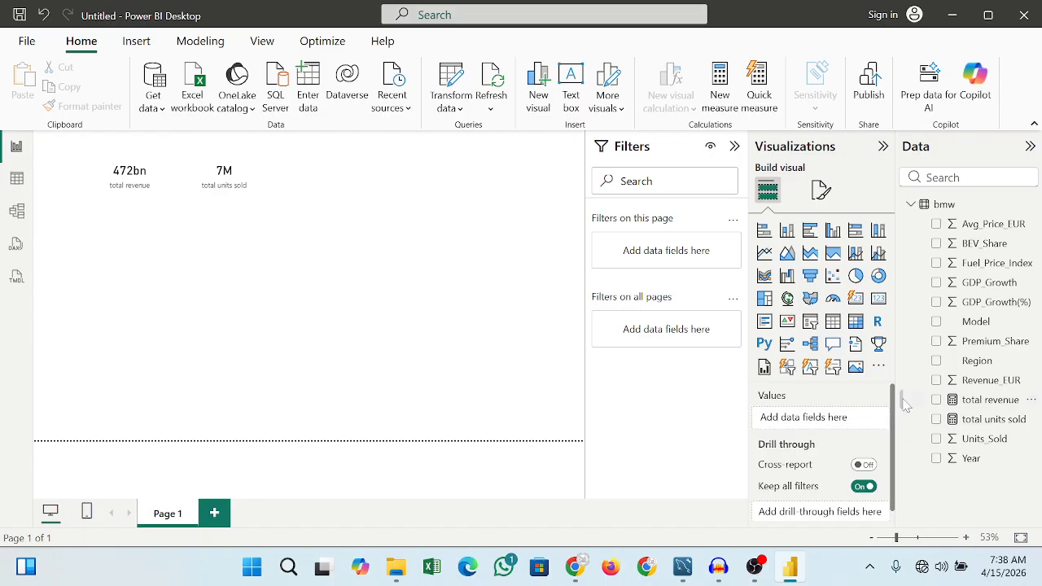
Add a slicer on the Model field, lengthen it to fit all models and place it in the page's upper-right area
scroll(896, 407, down, 1)
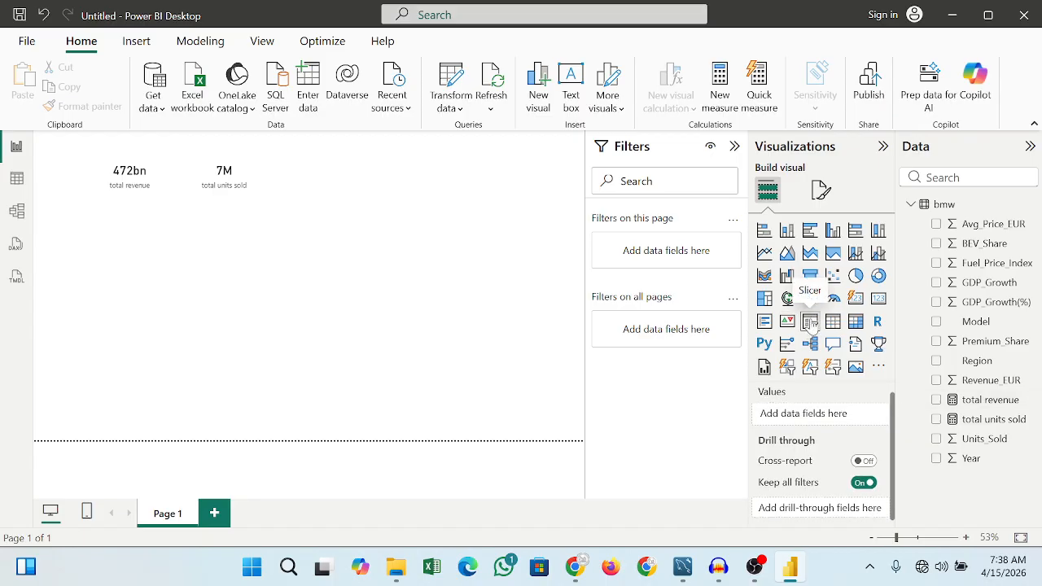
click(811, 322)
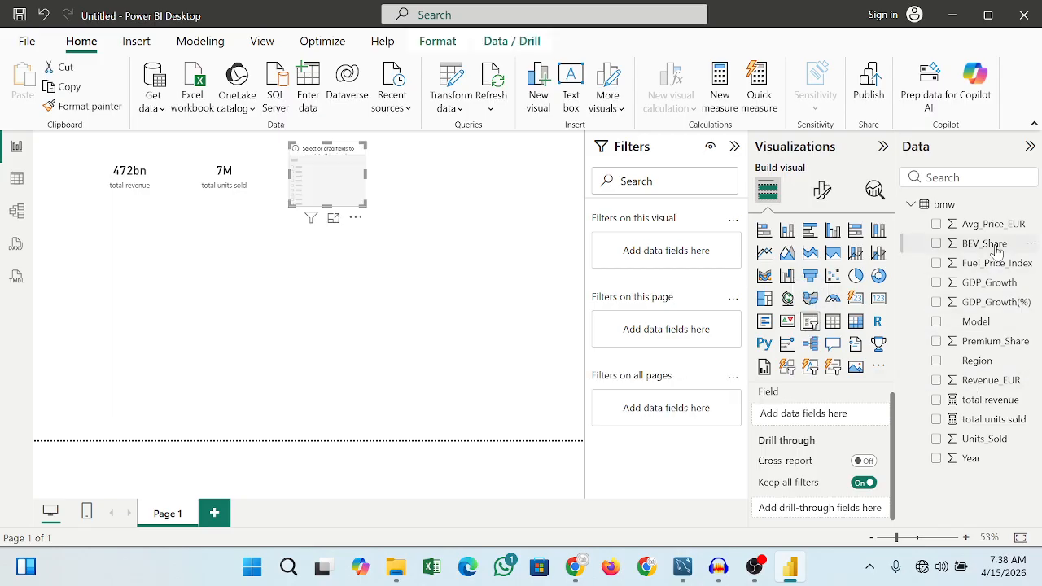
drag(976, 323, 813, 414)
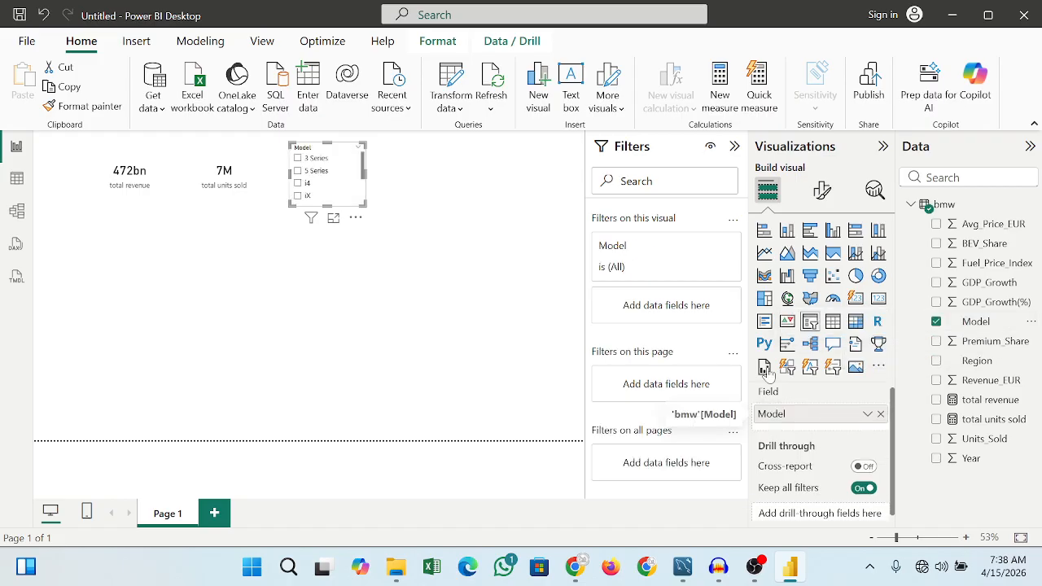
drag(327, 205, 327, 256)
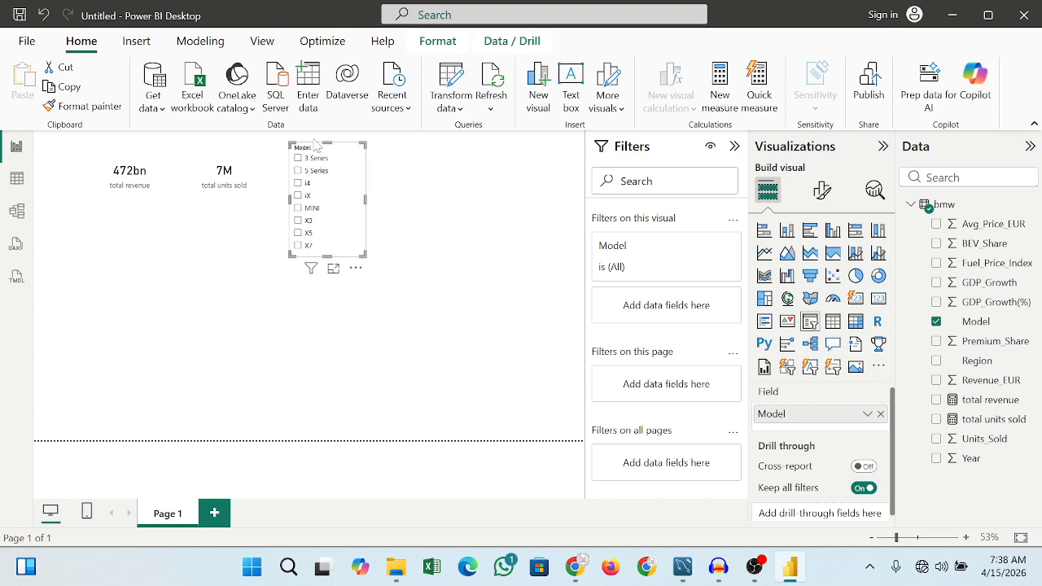
drag(317, 144, 543, 162)
click(521, 338)
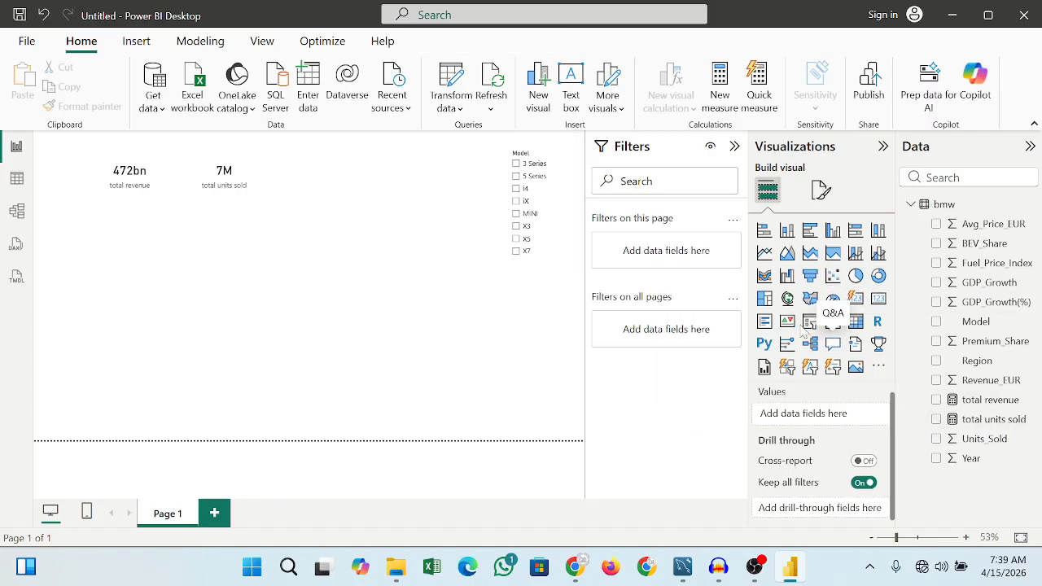
Add a slicer on the Region field and place it below the Model slicer with a small gap
click(813, 324)
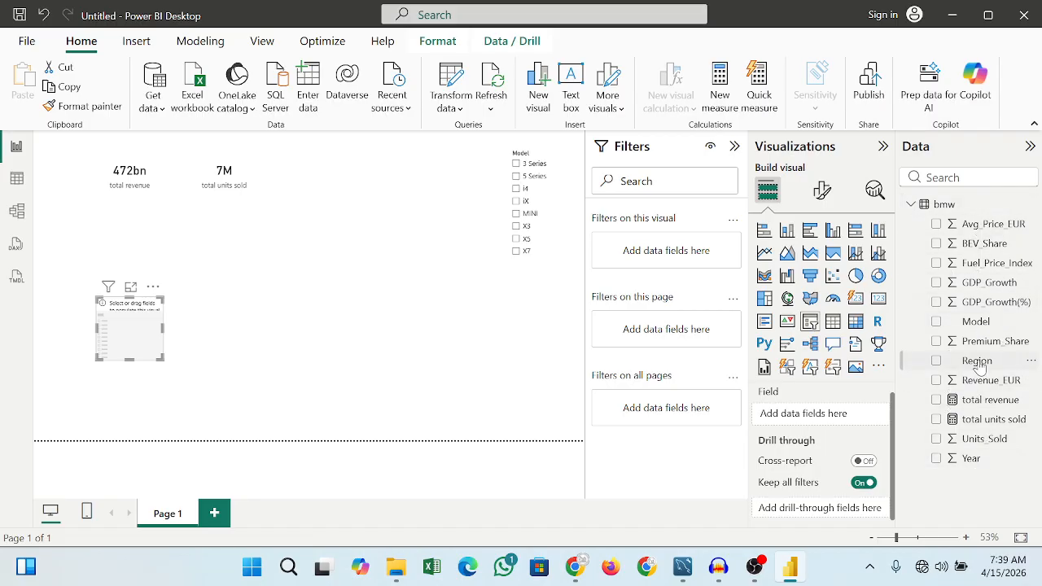
drag(974, 360, 811, 415)
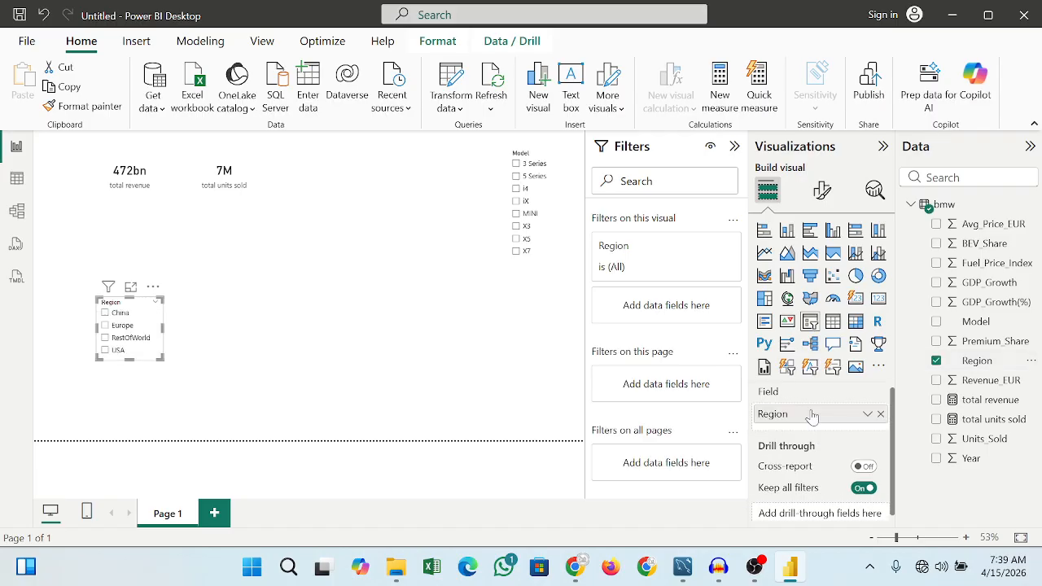
click(229, 331)
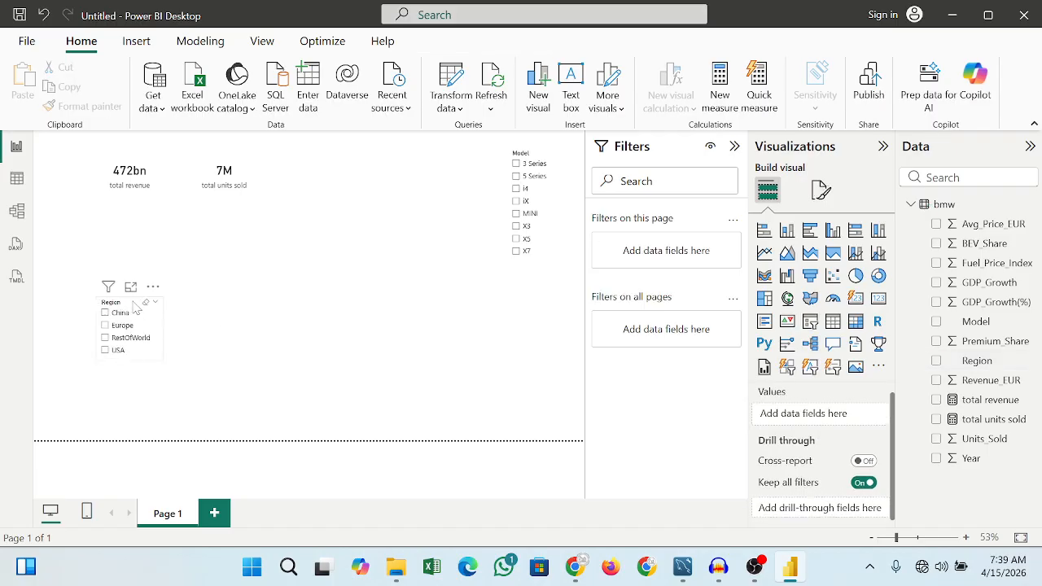
drag(464, 303, 544, 271)
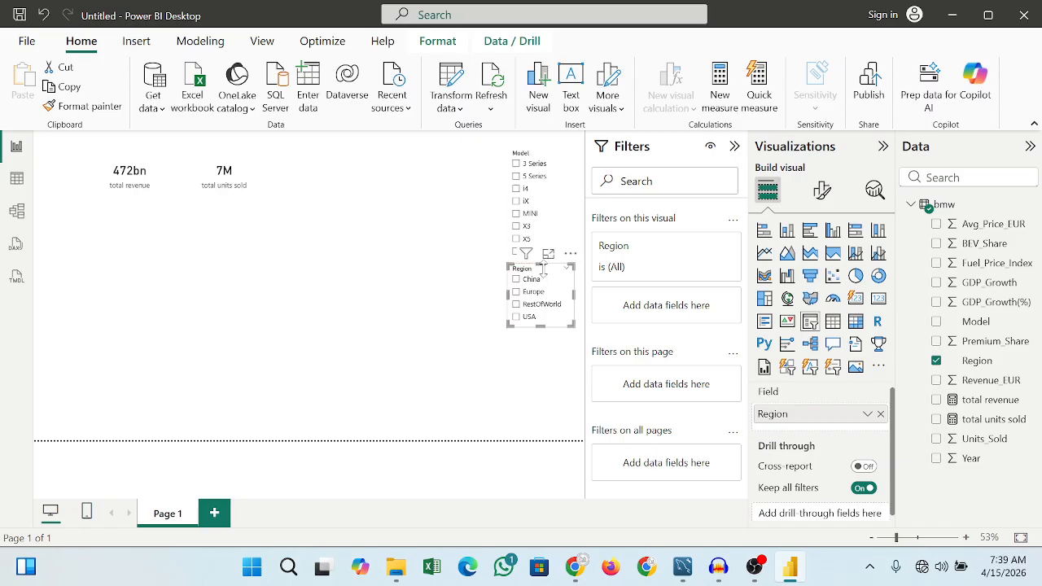
click(377, 338)
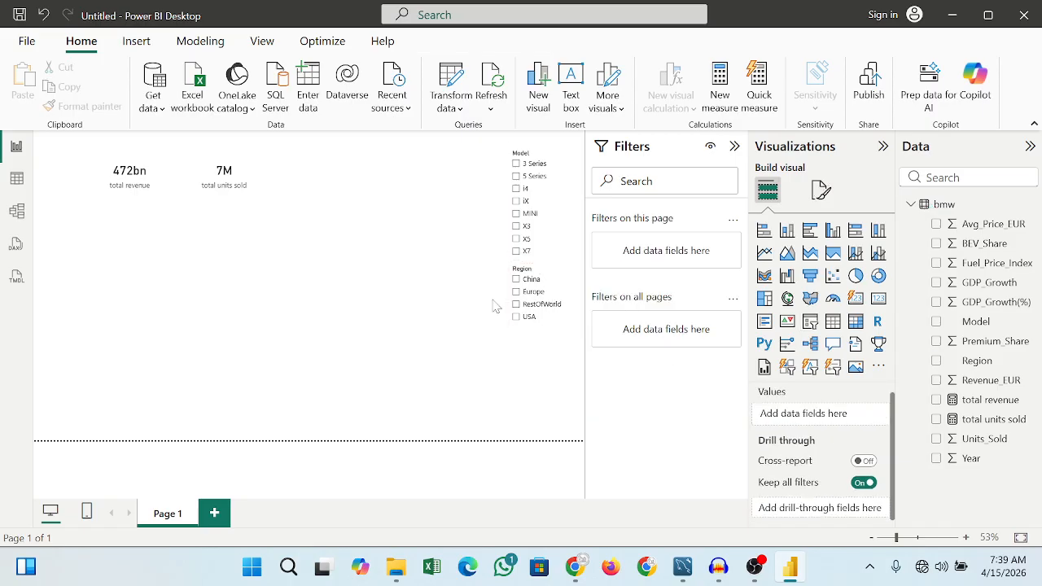
drag(533, 267, 532, 275)
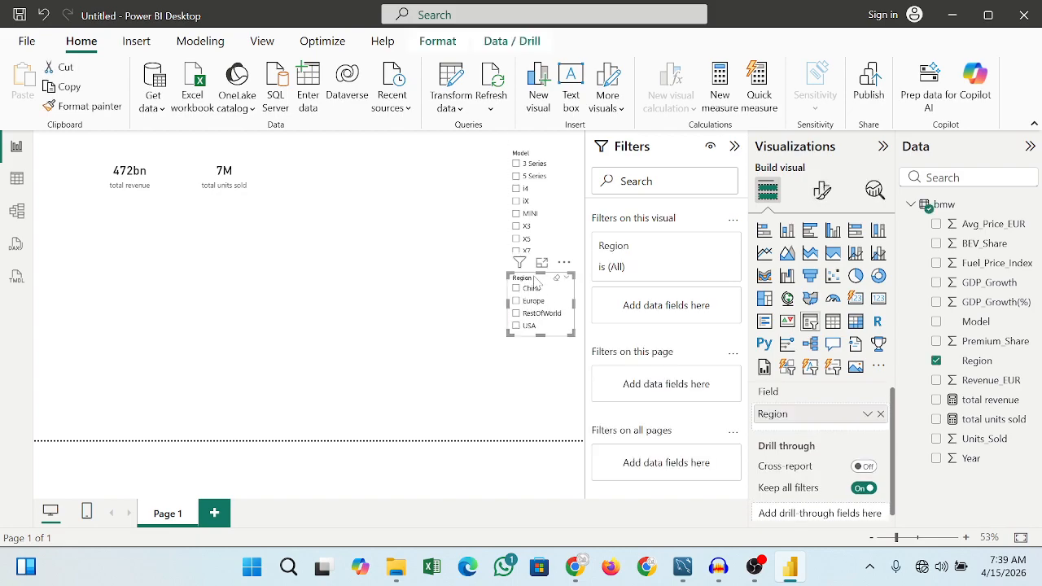
click(446, 353)
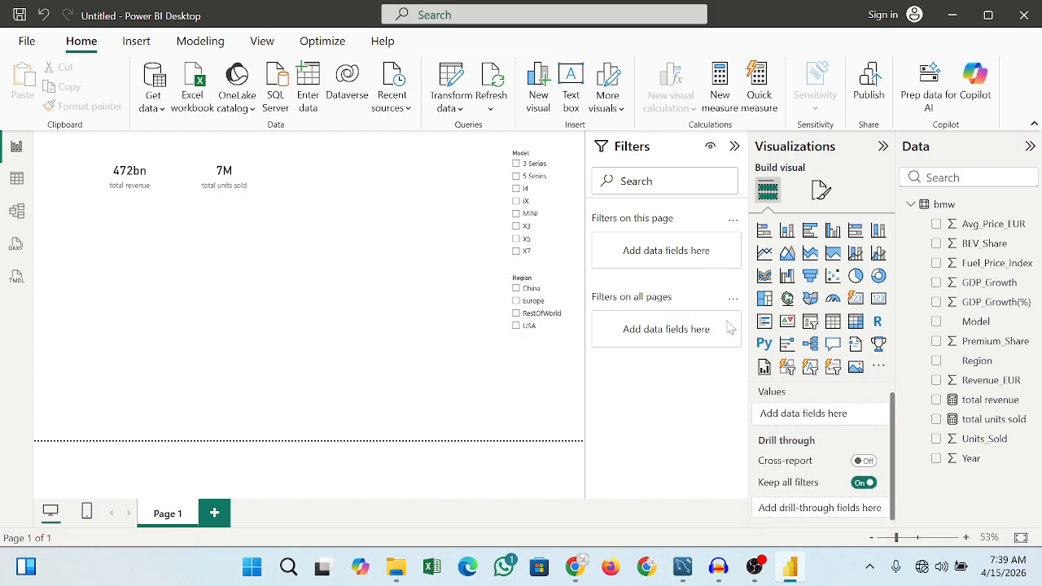
Add a slicer on the Year field and place it directly below the Region slicer
click(810, 324)
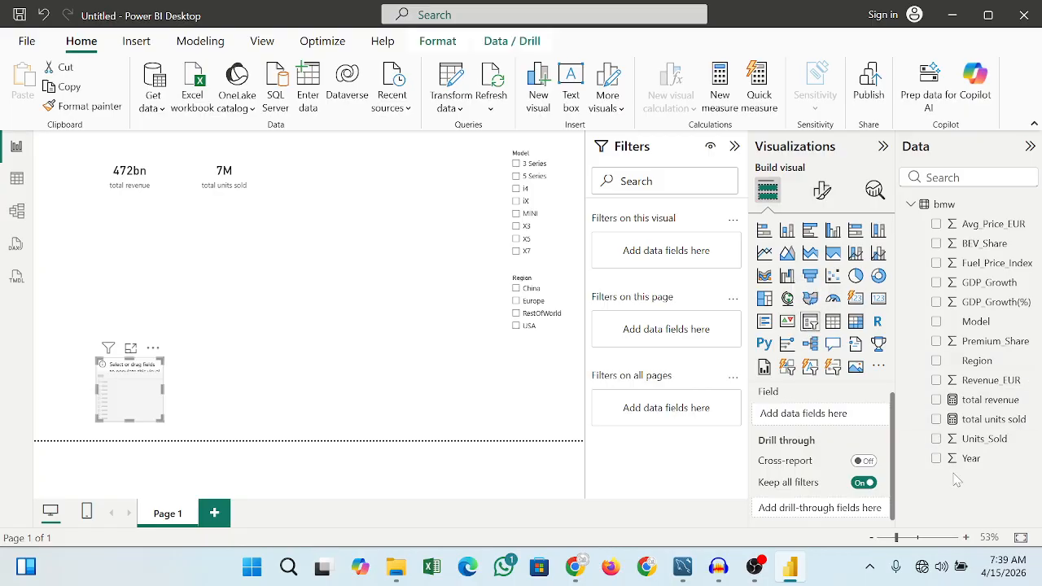
drag(971, 458, 827, 416)
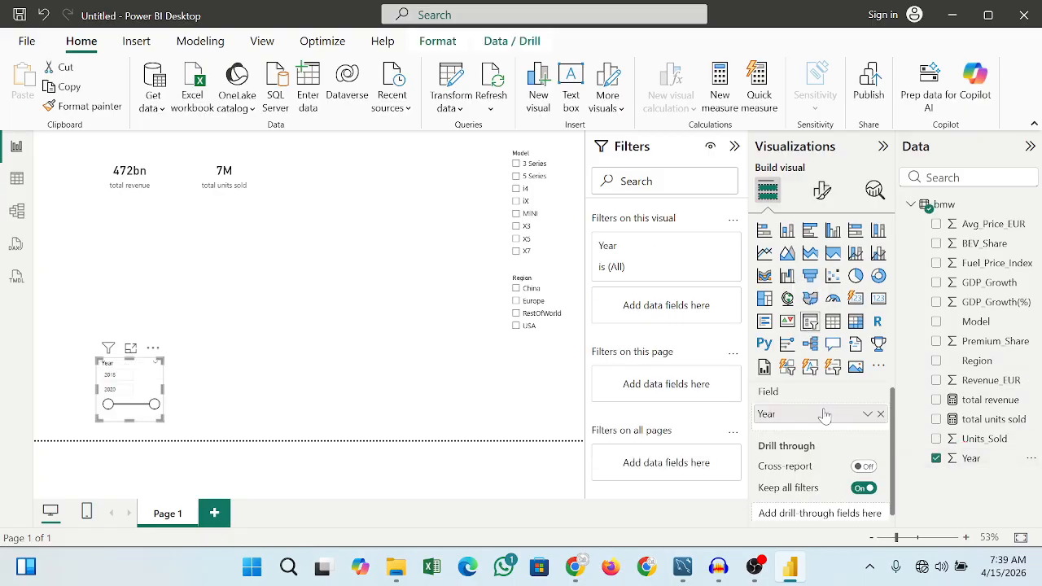
drag(117, 364, 529, 355)
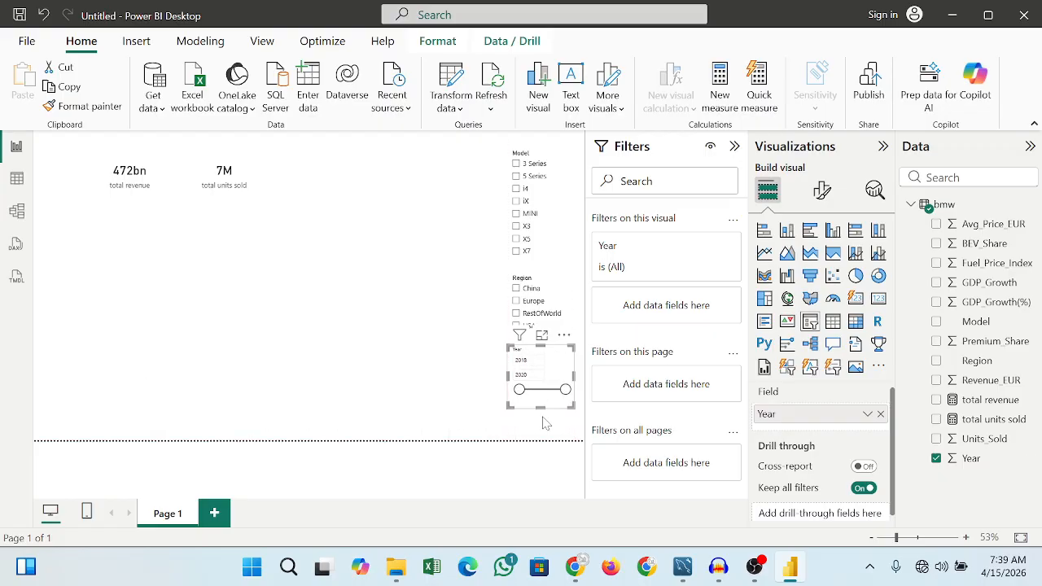
click(431, 357)
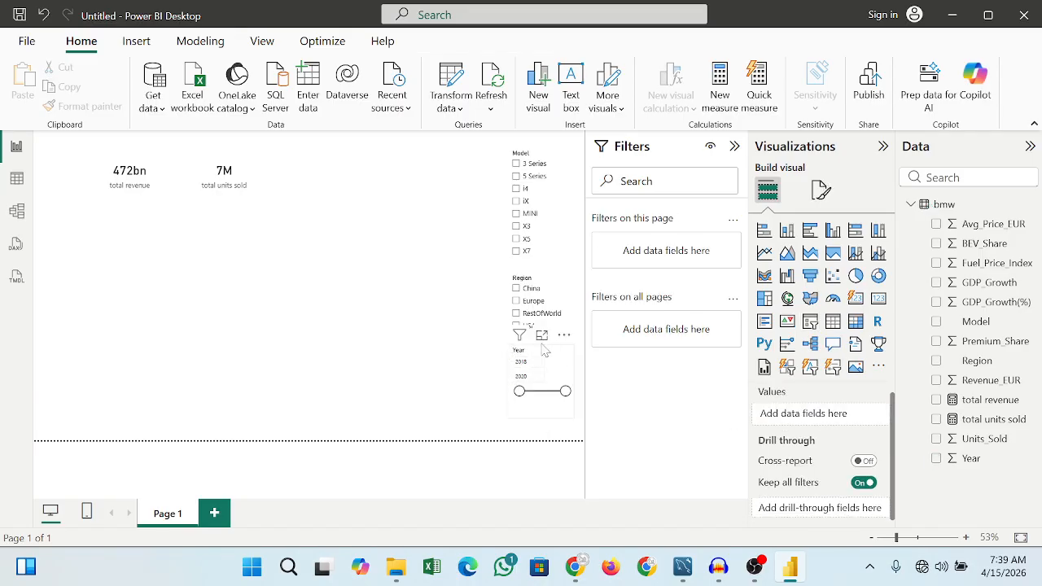
Insert an empty line chart below the two cards, widen it to about 40% of the page and make it slightly taller
click(545, 350)
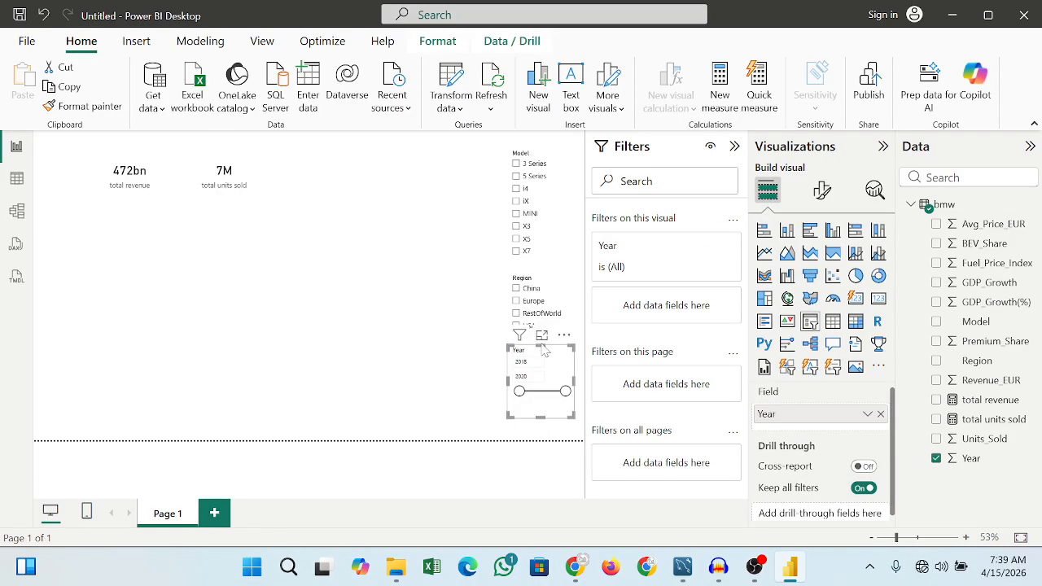
click(459, 325)
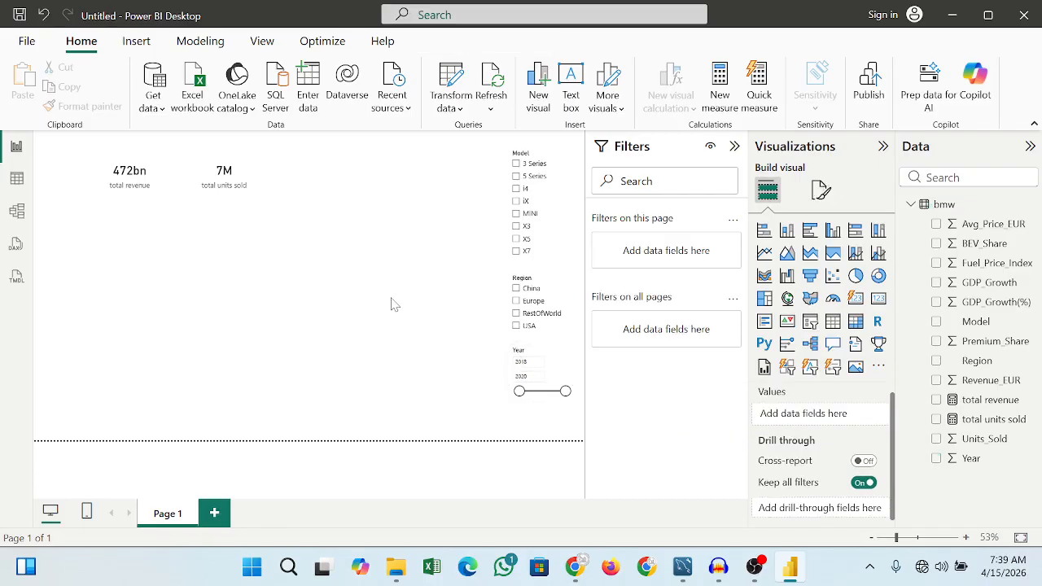
click(765, 254)
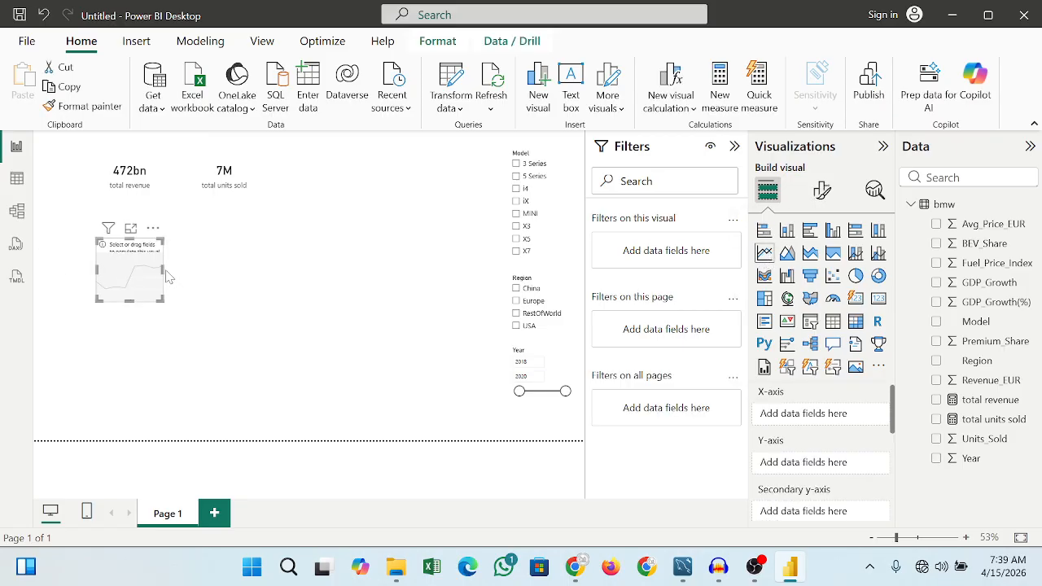
drag(163, 269, 325, 286)
drag(213, 304, 210, 318)
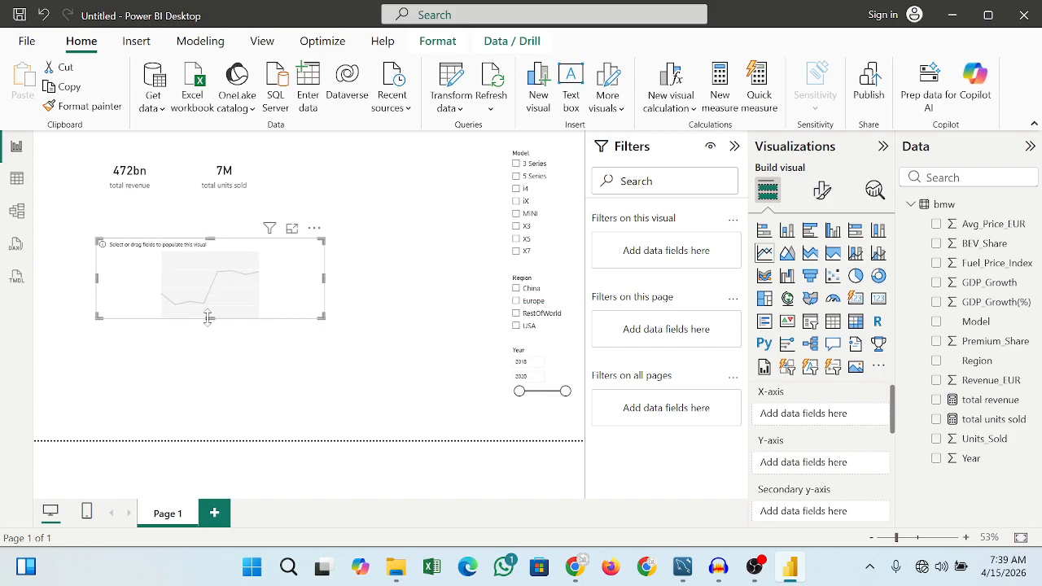
click(382, 376)
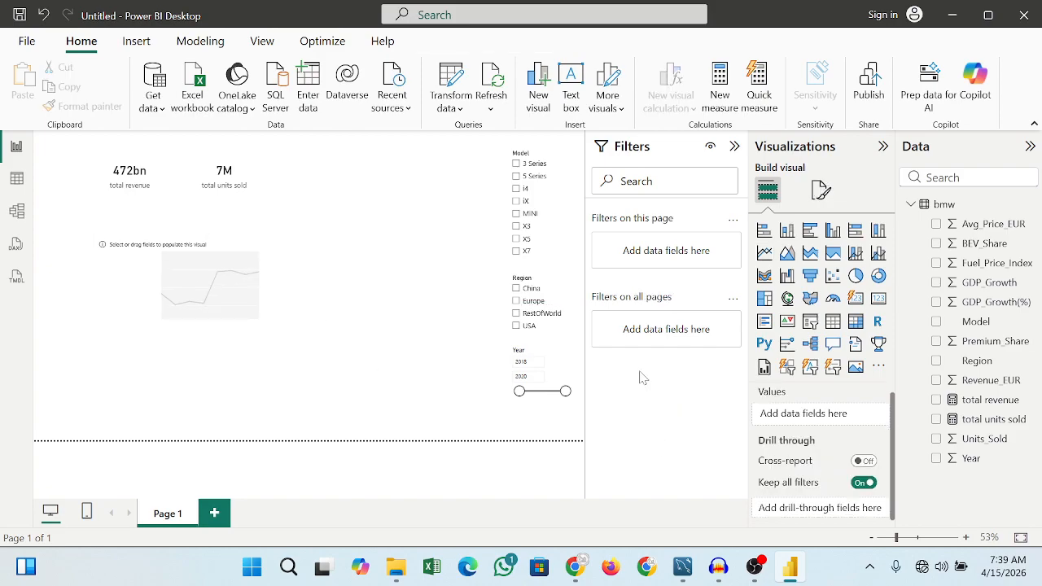
Plot Revenue_EUR by Year in the line chart, with Year on the X-axis and Revenue_EUR on the Y-axis
click(282, 249)
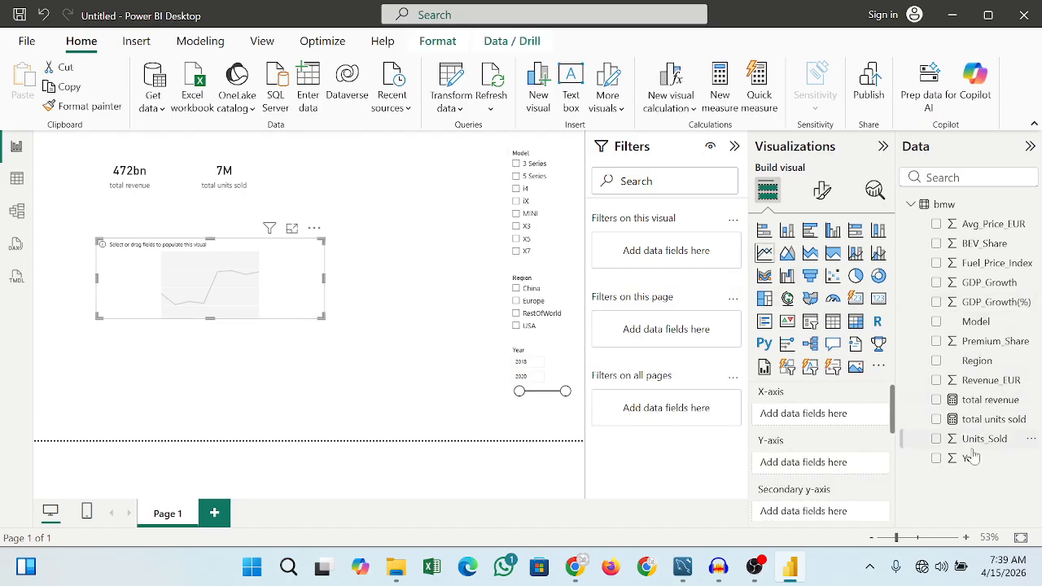
drag(967, 460, 821, 416)
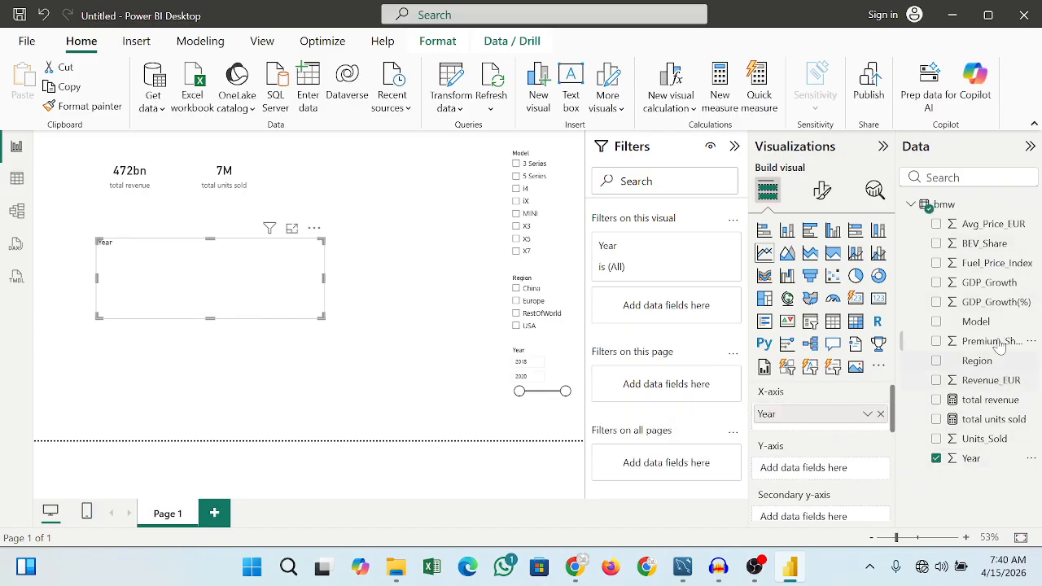
mouse_move(976, 380)
mouse_down()
mouse_move(863, 477)
mouse_move(828, 472)
mouse_up()
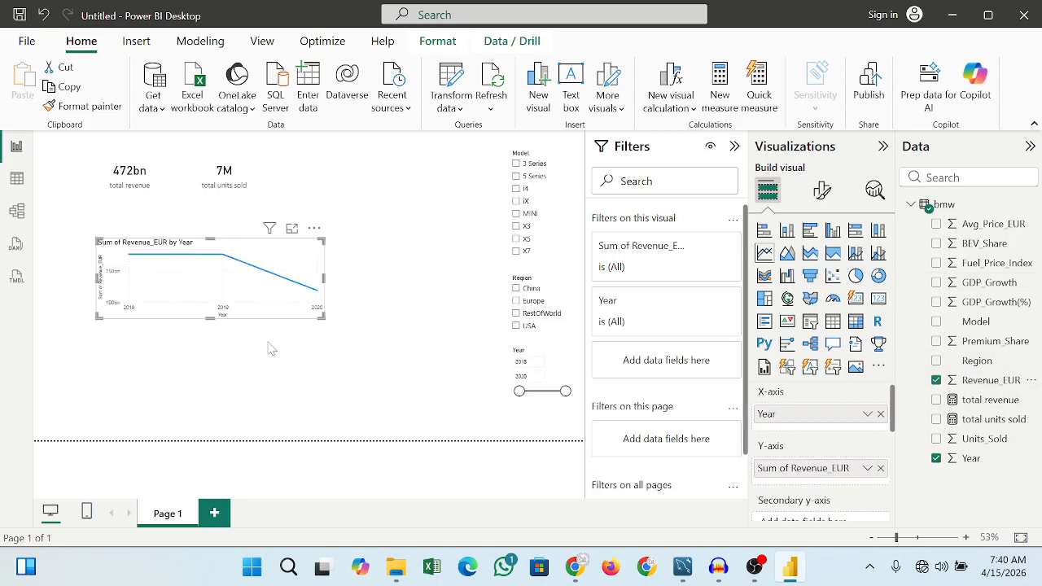
Enlarge the revenue line chart so it starts near the page's left edge, directly beneath the cards, and extends toward the slicers
drag(210, 315, 213, 363)
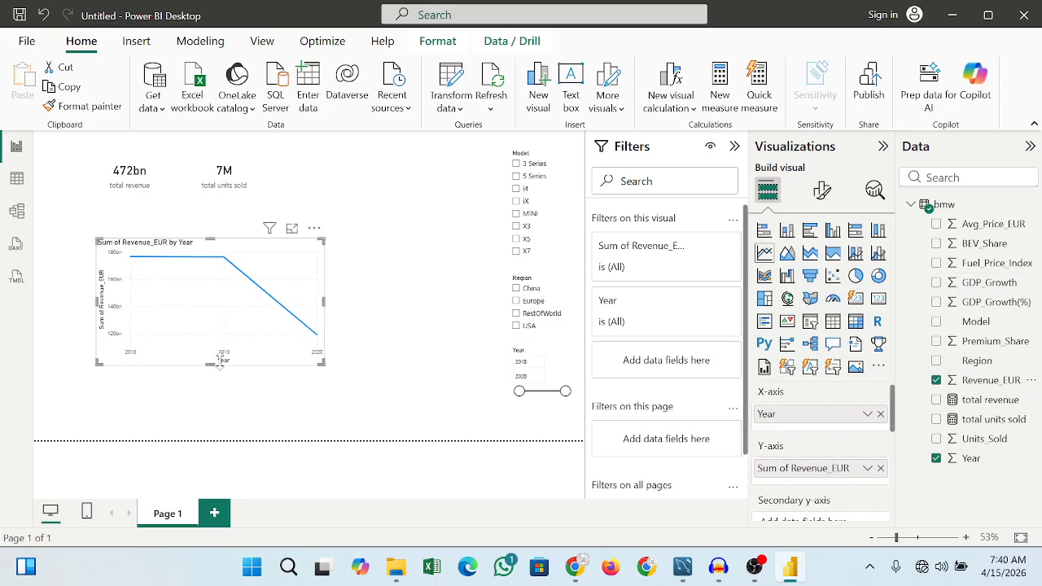
drag(323, 300, 399, 301)
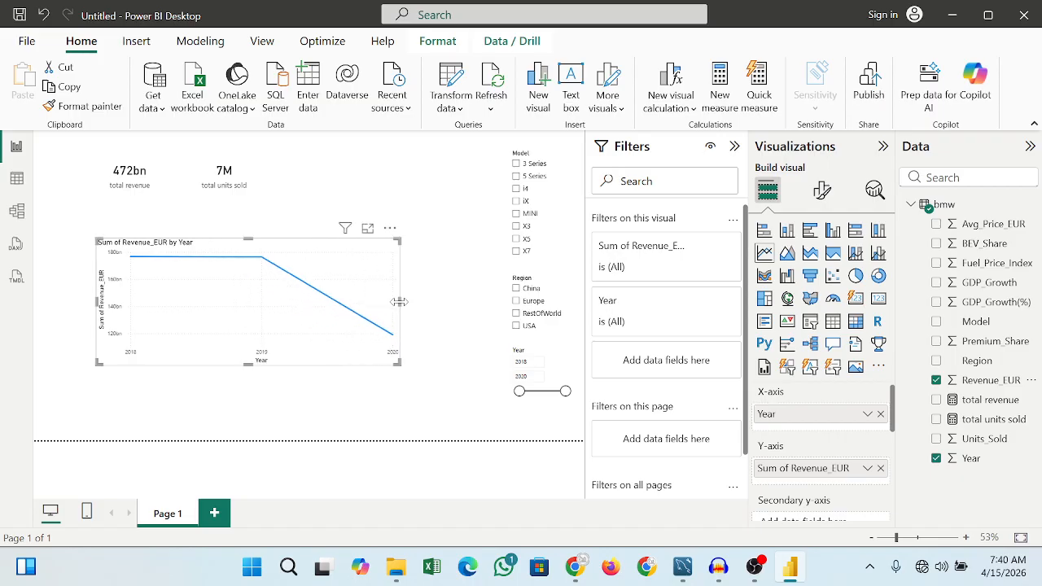
drag(99, 312, 49, 313)
drag(399, 287, 444, 290)
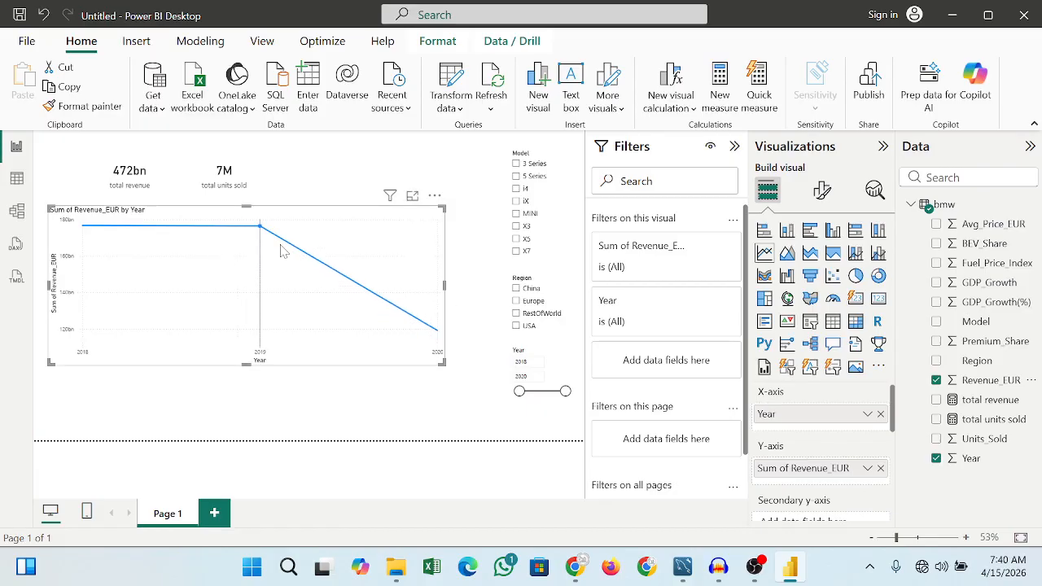
mouse_move(267, 237)
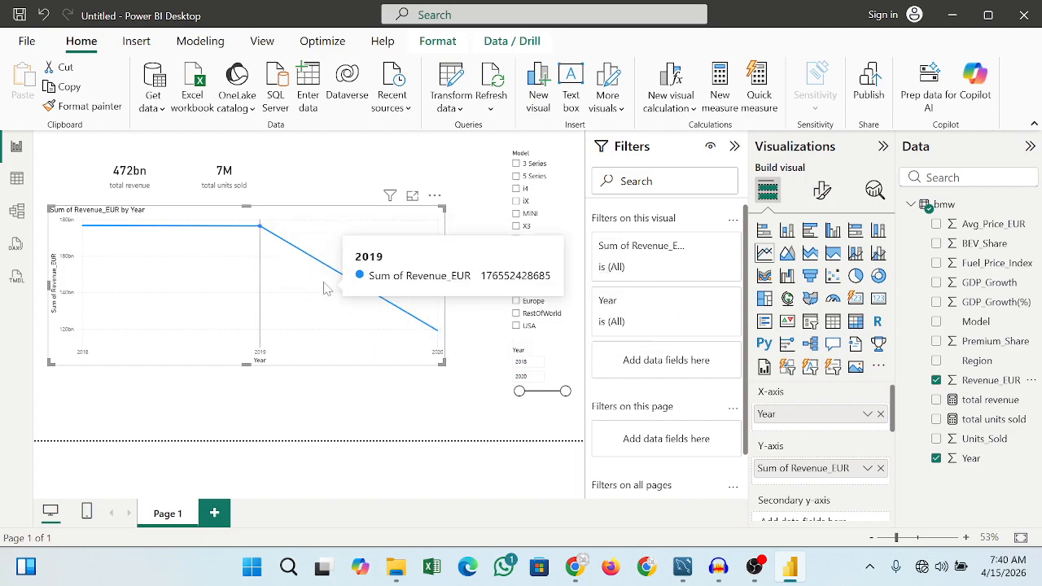
mouse_move(407, 345)
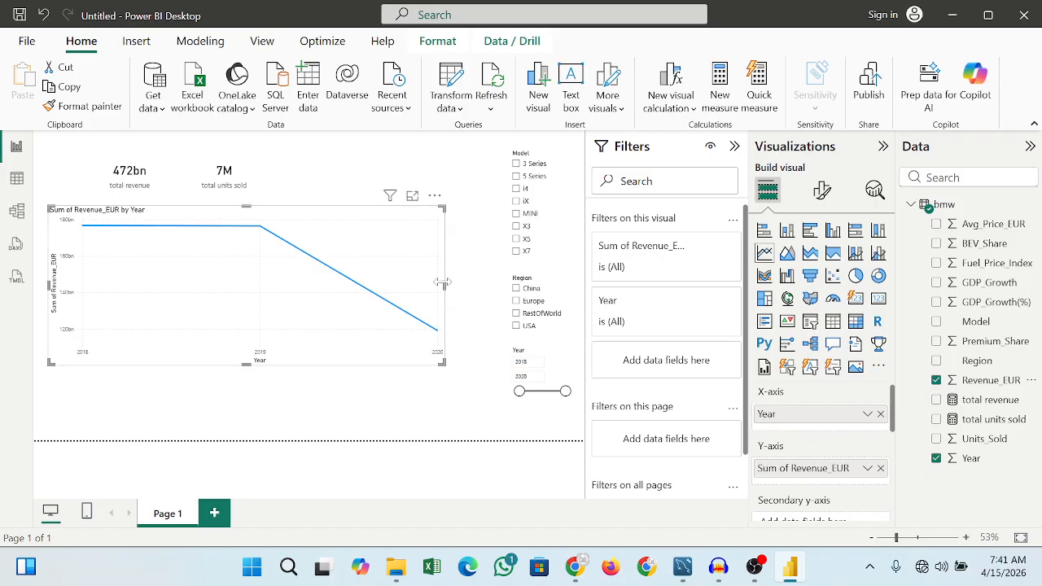
Shrink the revenue line chart to about half the page width and reduce its height to free space below it
drag(443, 283, 320, 285)
drag(186, 364, 189, 304)
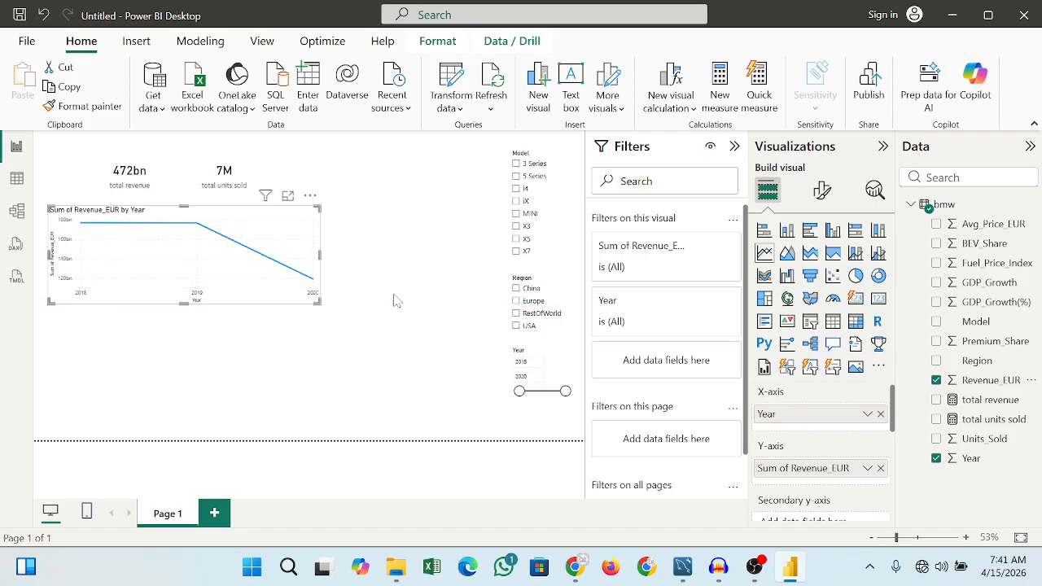
click(409, 287)
click(189, 306)
click(409, 288)
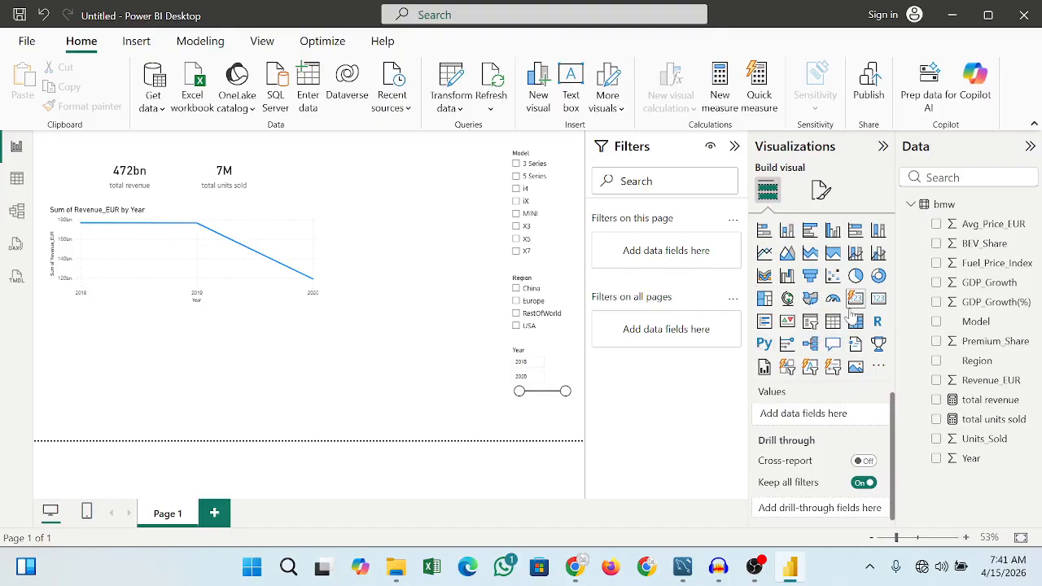
Add a clustered bar chart directly below the line chart, with Model on the Y-axis and Revenue_EUR on the X-axis
click(811, 231)
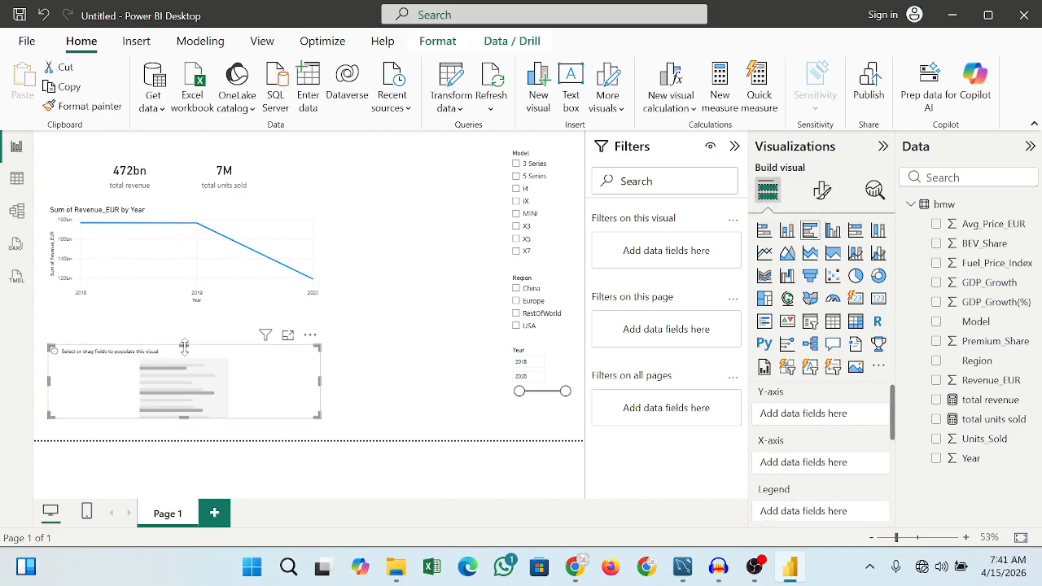
drag(184, 343, 181, 310)
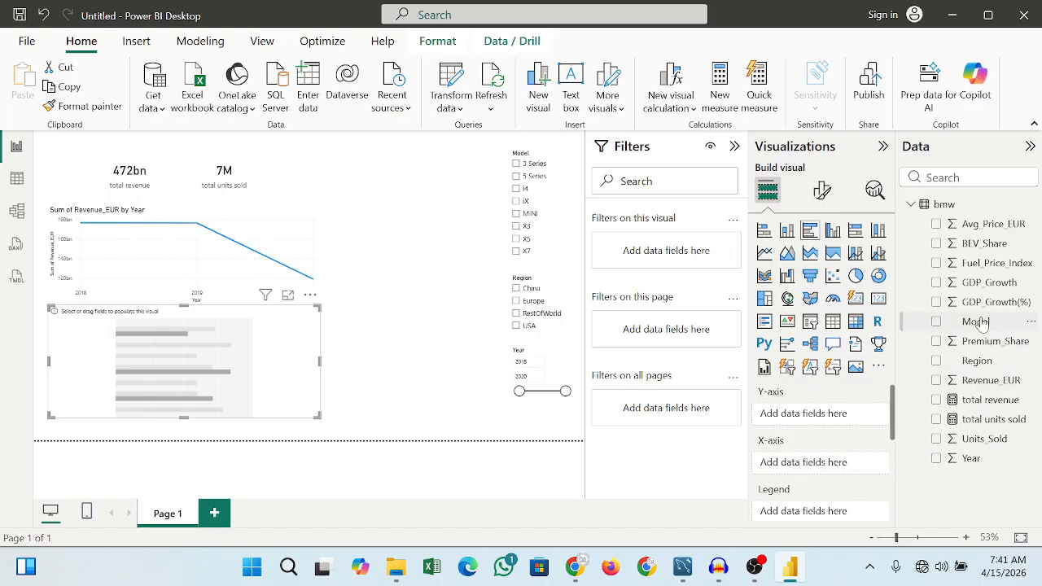
drag(979, 326, 810, 417)
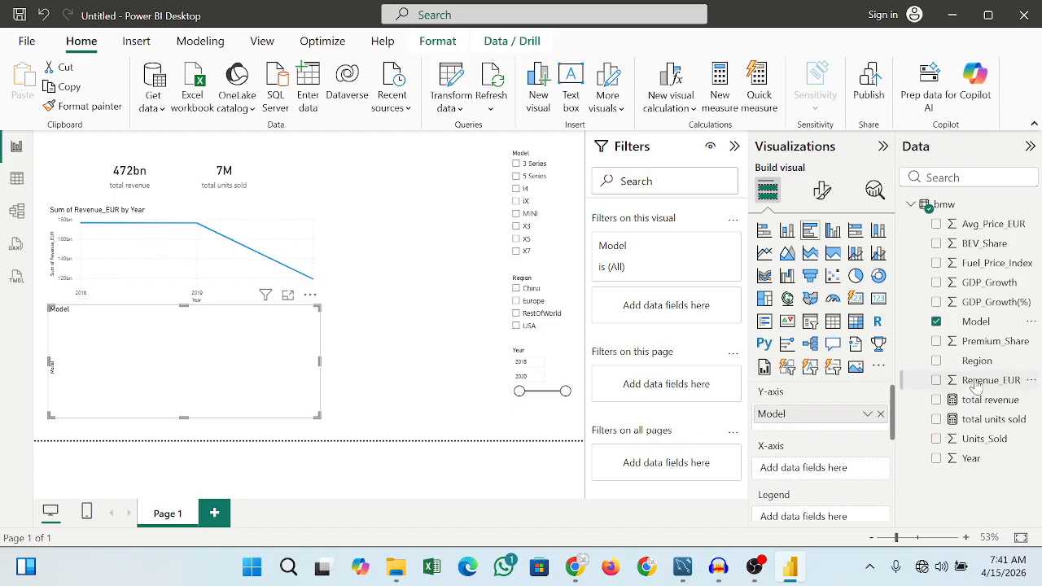
mouse_move(977, 386)
mouse_down()
mouse_move(865, 425)
mouse_move(804, 469)
mouse_up()
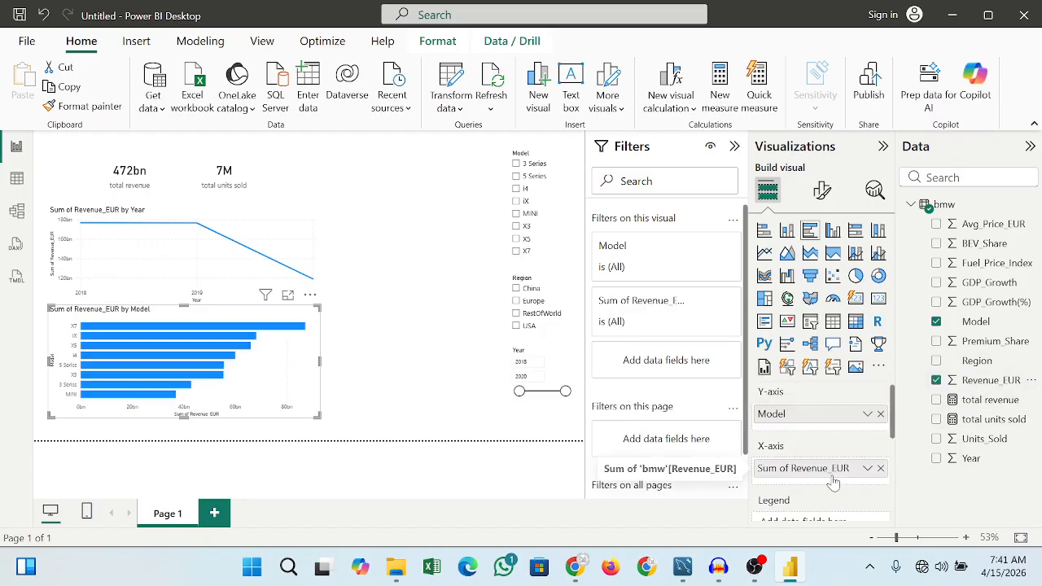
Extend the revenue by model bar chart down to the page's lower edge
click(187, 422)
click(86, 342)
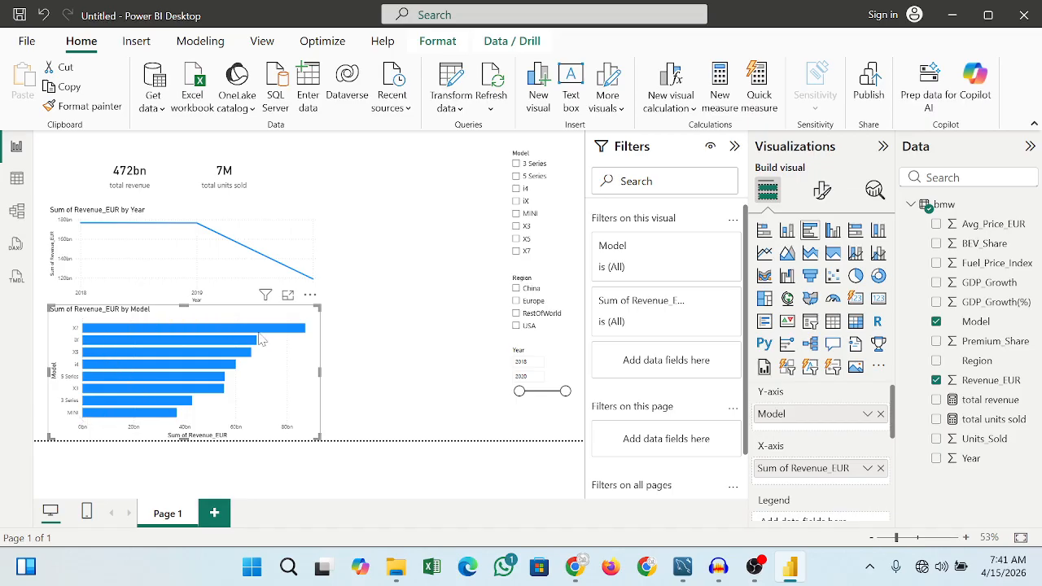
click(405, 204)
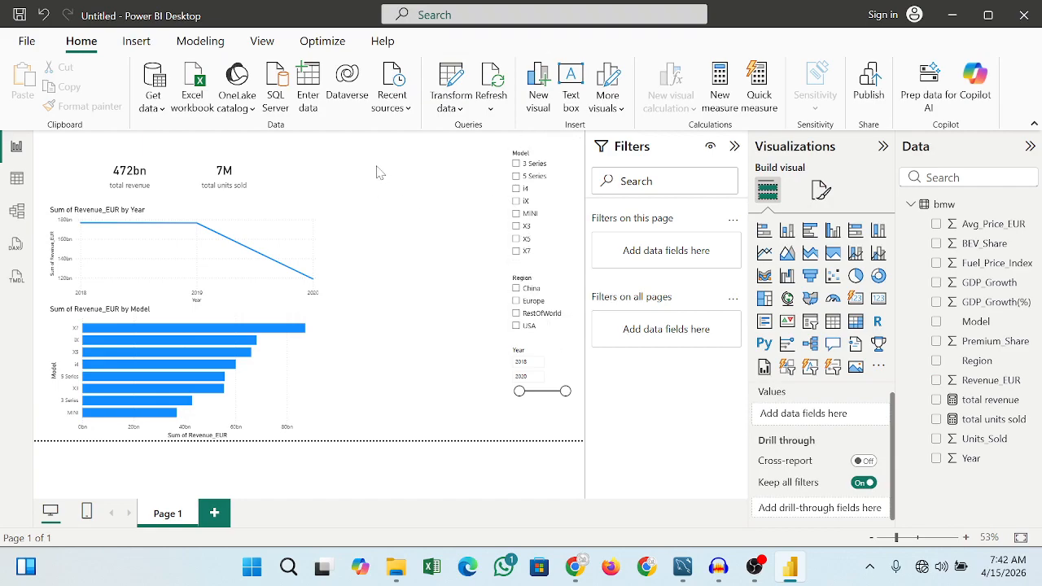
Filter the report by the models 3 Series, 5 Series, i4 and iX, and clear the Model slicer's selections again
click(525, 171)
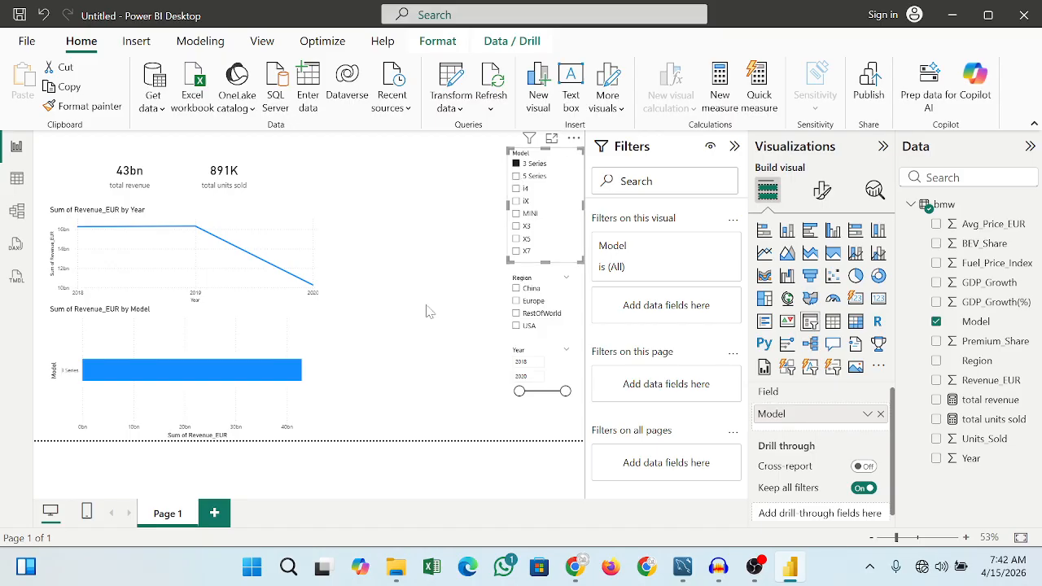
ctrl+click(516, 176)
ctrl+click(516, 188)
ctrl+click(516, 201)
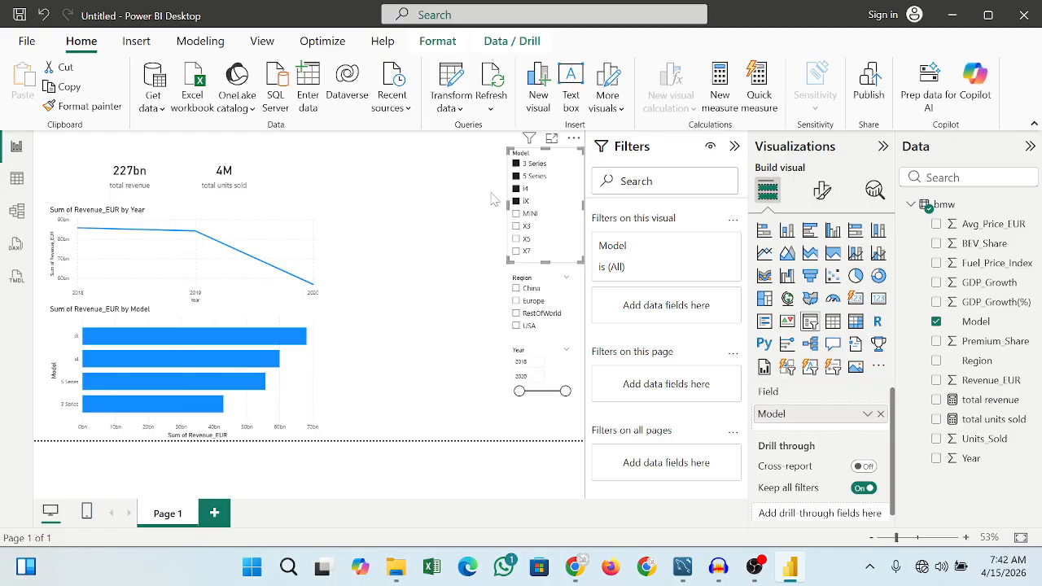
click(386, 213)
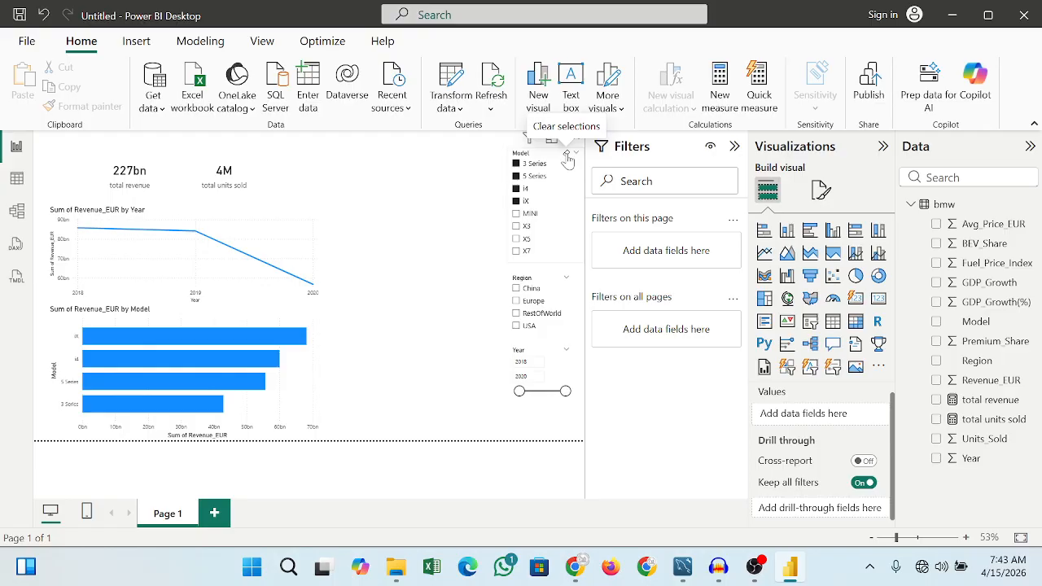
click(567, 159)
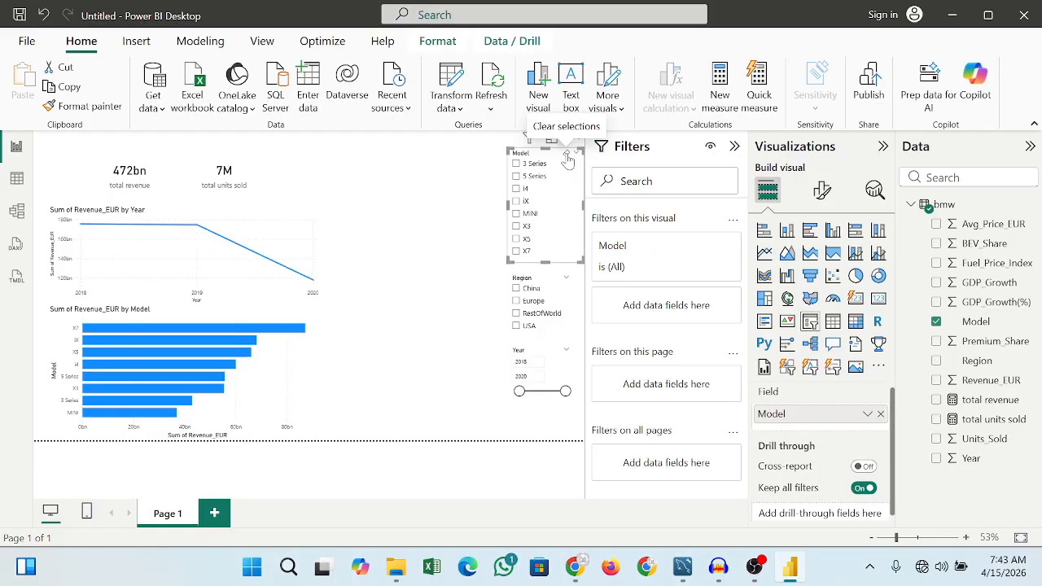
Filter the report to the China region with the Region slicer and examine the revenue by model bars
click(516, 289)
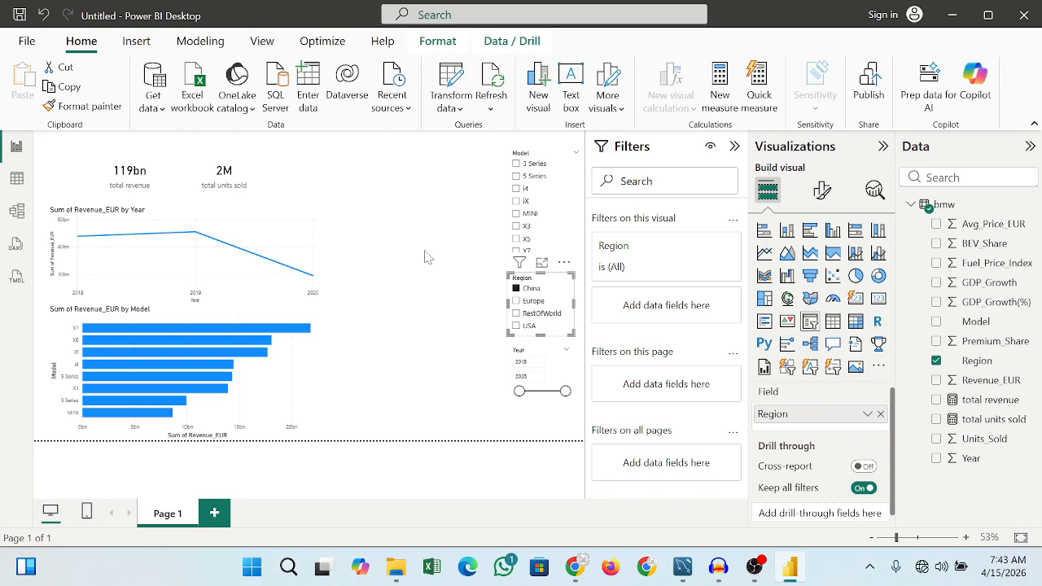
click(485, 259)
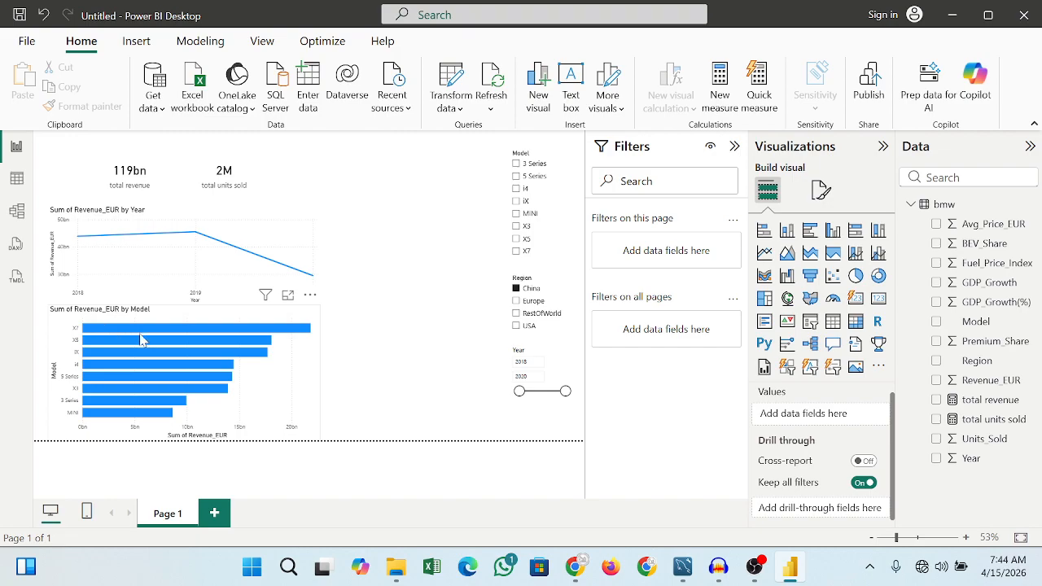
mouse_move(233, 341)
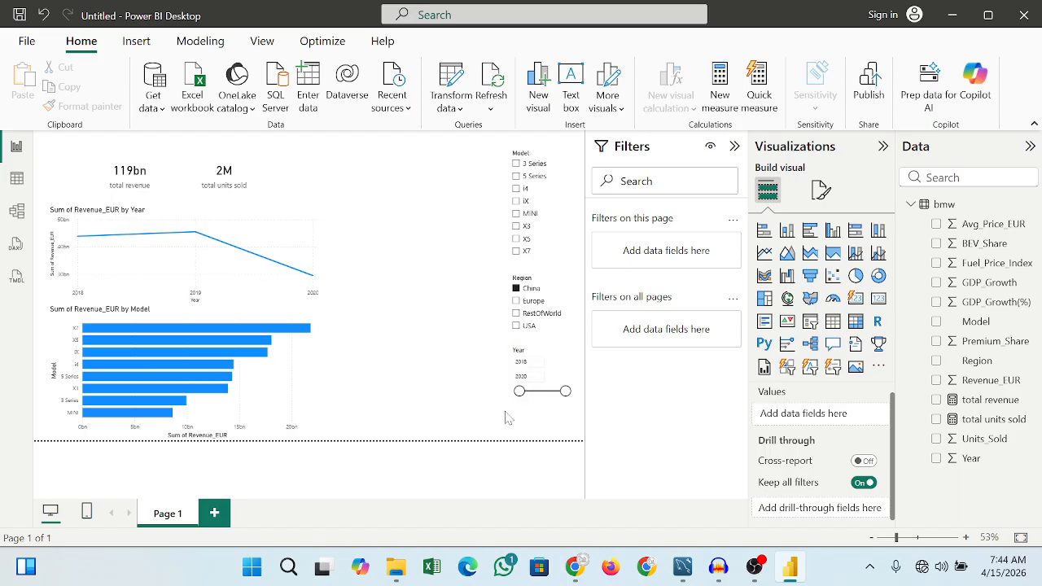
Narrow the Year slicer to 2018–2019 and to 2018 alone, and restore the full 2018–2020 range
mouse_move(520, 392)
mouse_down()
mouse_move(541, 396)
mouse_move(514, 396)
mouse_up()
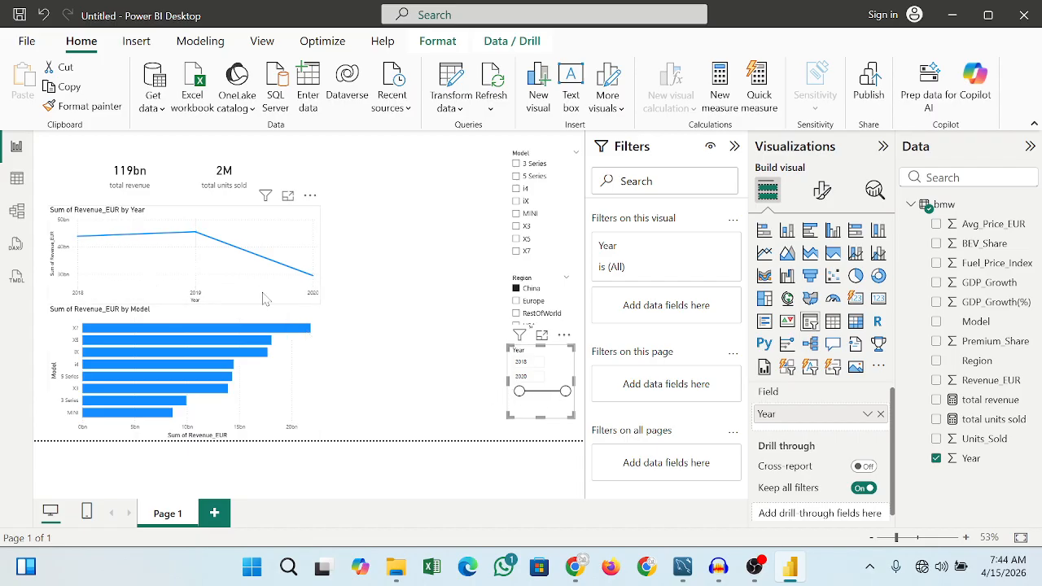
drag(557, 394, 525, 398)
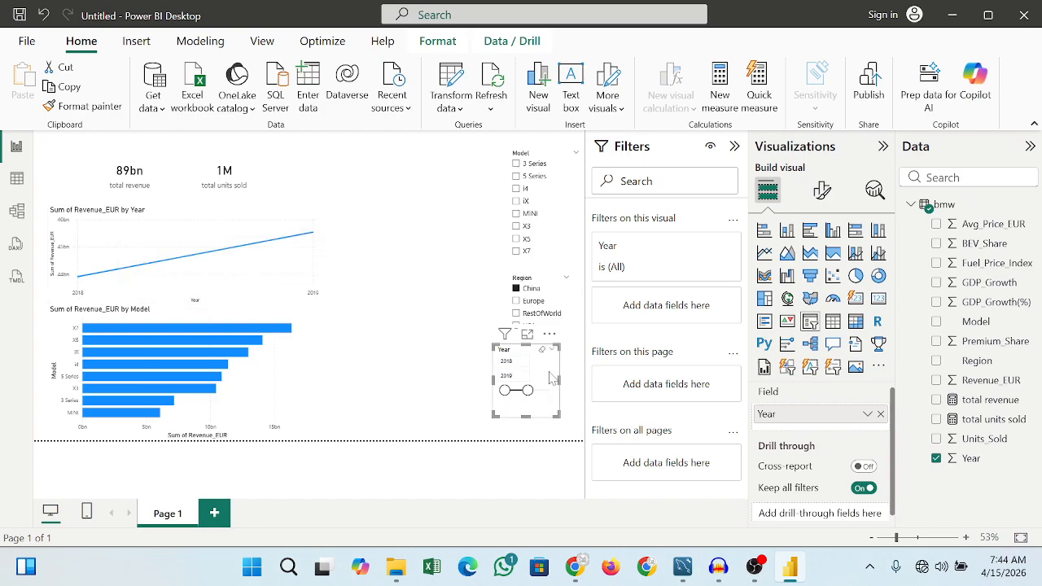
drag(505, 391, 498, 391)
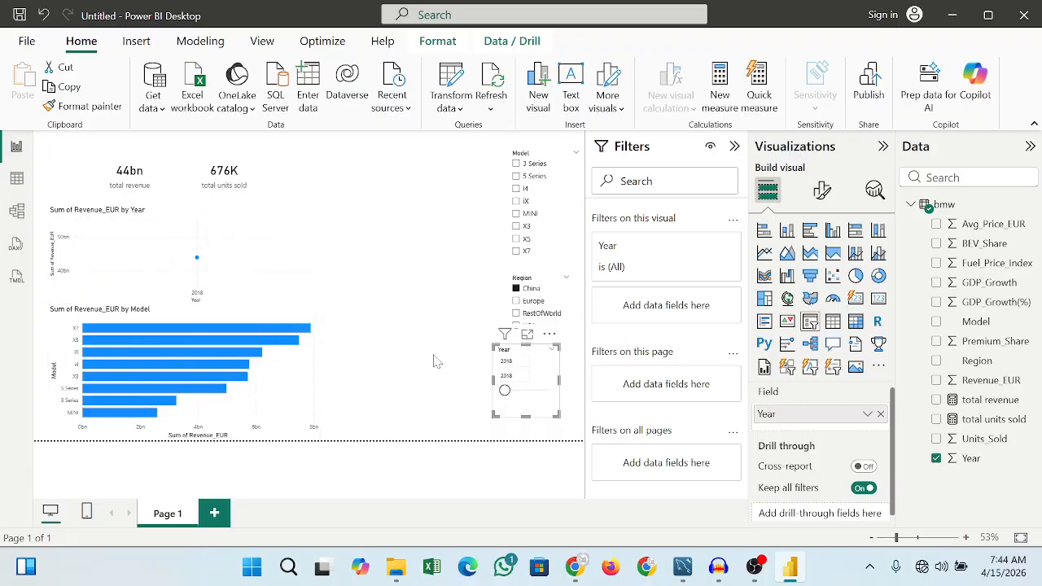
drag(504, 391, 563, 400)
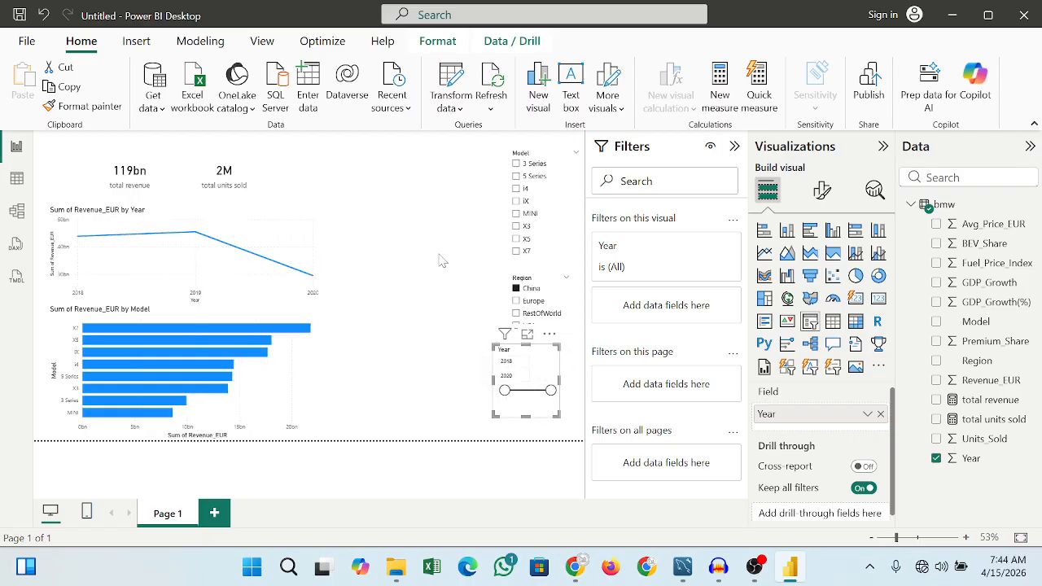